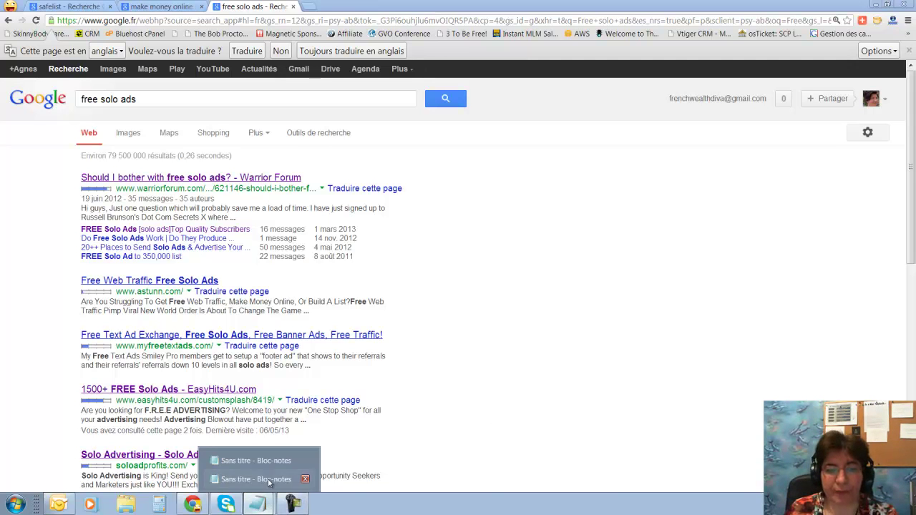
Bring the untitled Notepad notes window to the front
{"action": "left_click", "coordinate": [270, 480]}
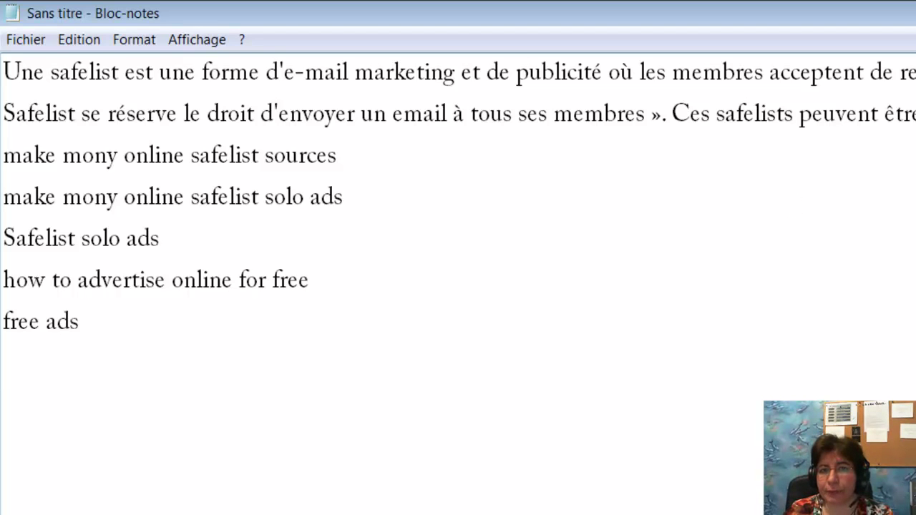
Insert blank lines above the 'make mony' line, separating the French definition from the keywords
{"action": "left_click", "coordinate": [779, 116]}
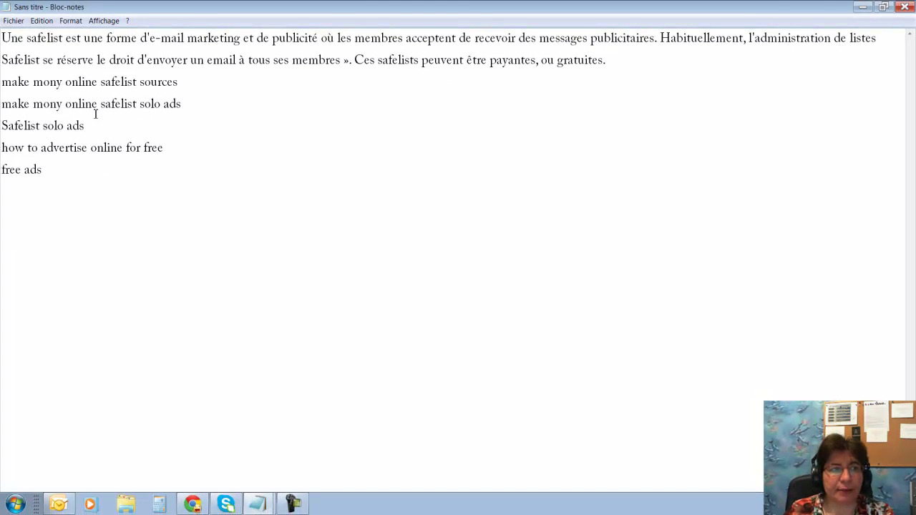
{"action": "left_click", "coordinate": [4, 83]}
{"action": "key", "text": "Return"}
{"action": "key", "text": "Return"}
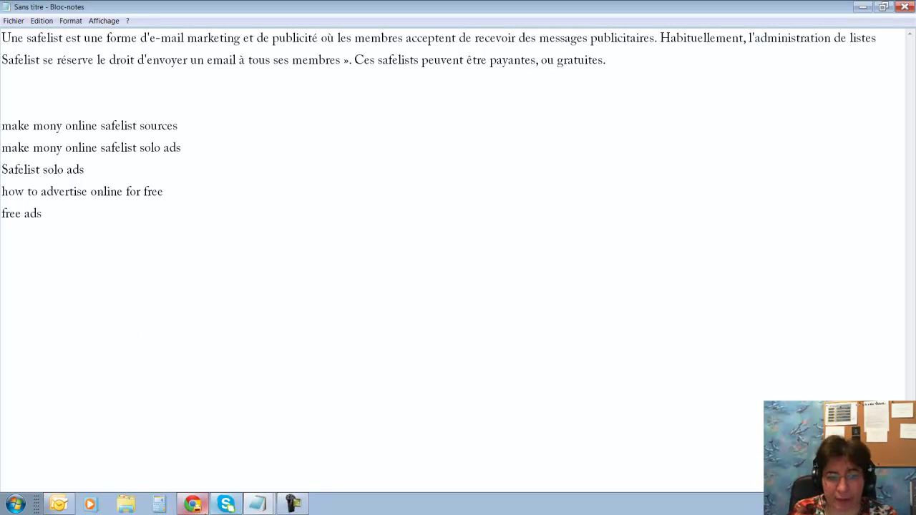
Return to Chrome and compare the safelist, make money online and free solo ads result tabs, ending on safelist
{"action": "left_click", "coordinate": [194, 505]}
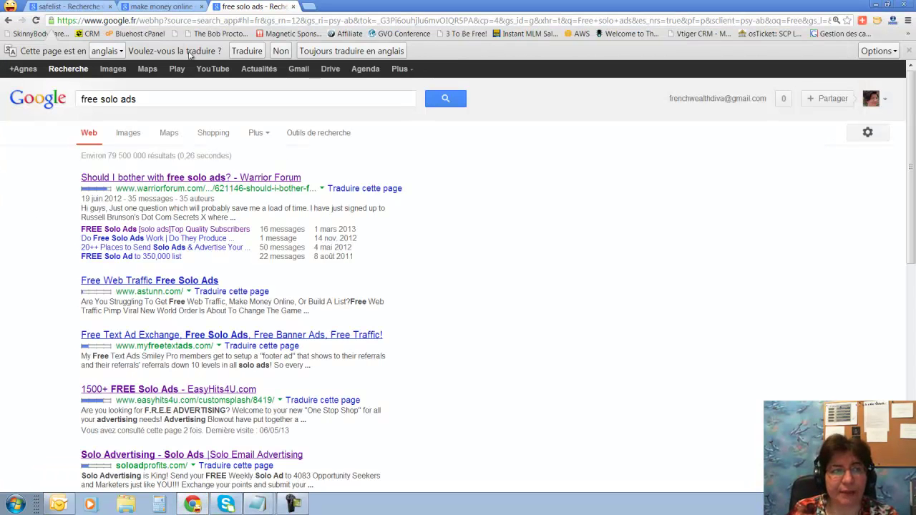
{"action": "left_click", "coordinate": [69, 4]}
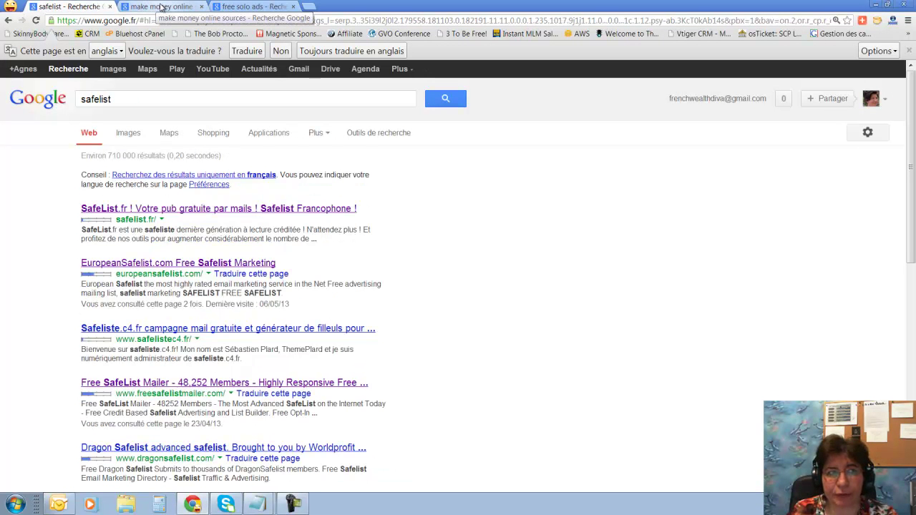
{"action": "left_click", "coordinate": [162, 6]}
{"action": "left_click", "coordinate": [250, 7]}
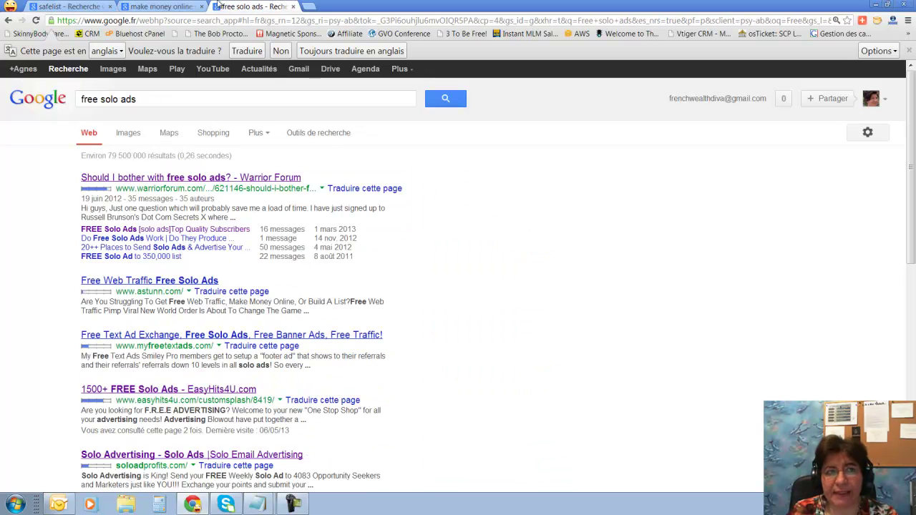
{"action": "left_click", "coordinate": [104, 6]}
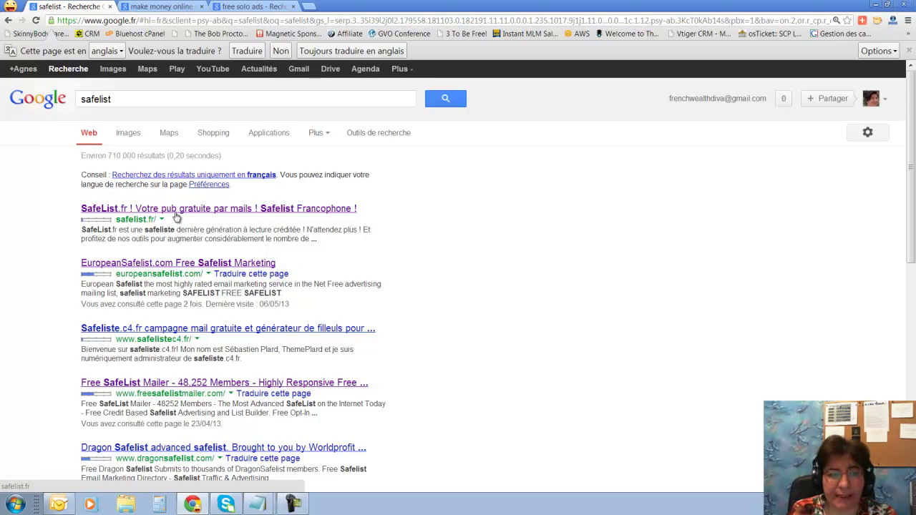
Scroll the safelist results to bring the Dragon Safelist entry into view
{"action": "scroll", "coordinate": [177, 217], "scroll_direction": "down", "scroll_amount": 2}
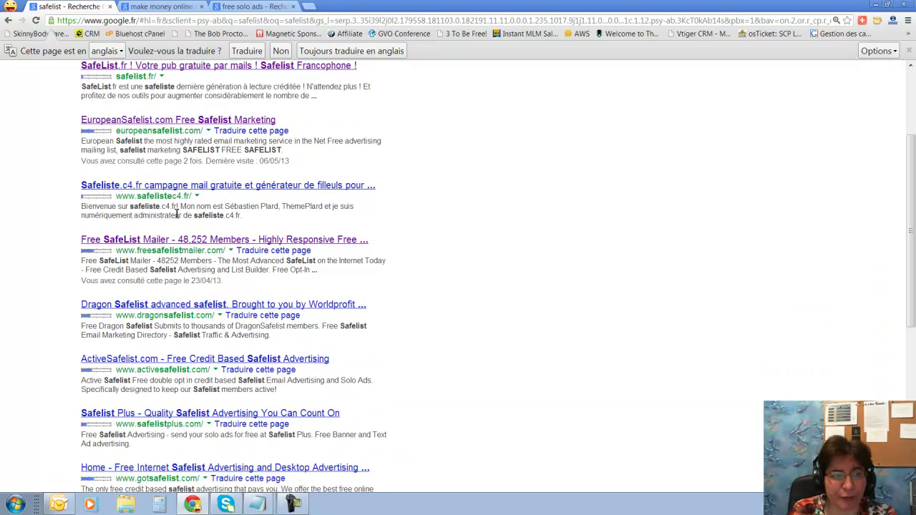
{"action": "scroll", "coordinate": [177, 215], "scroll_direction": "down", "scroll_amount": 2}
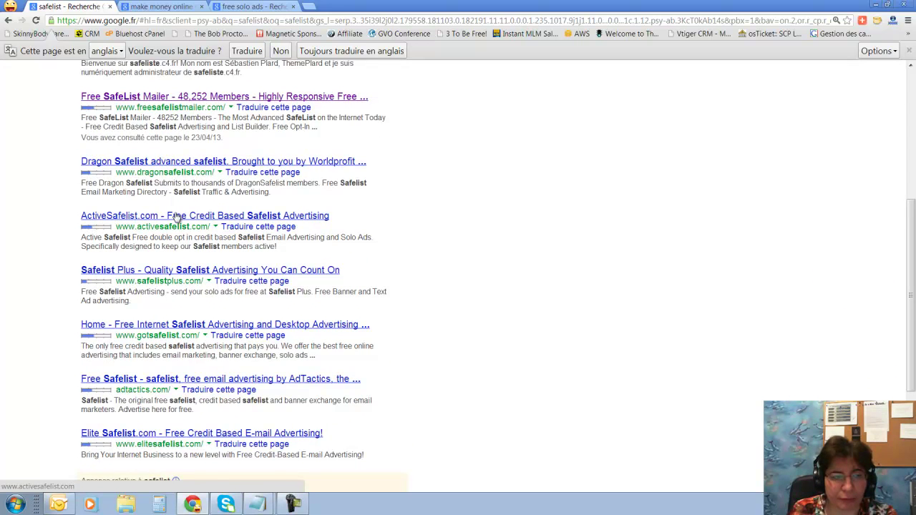
{"action": "scroll", "coordinate": [177, 217], "scroll_direction": "down", "scroll_amount": 2}
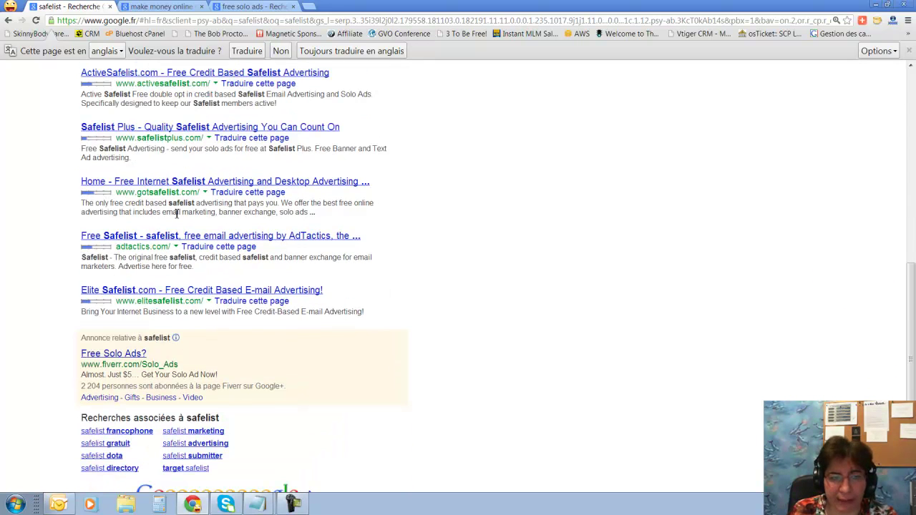
{"action": "scroll", "coordinate": [179, 215], "scroll_direction": "up", "scroll_amount": 1}
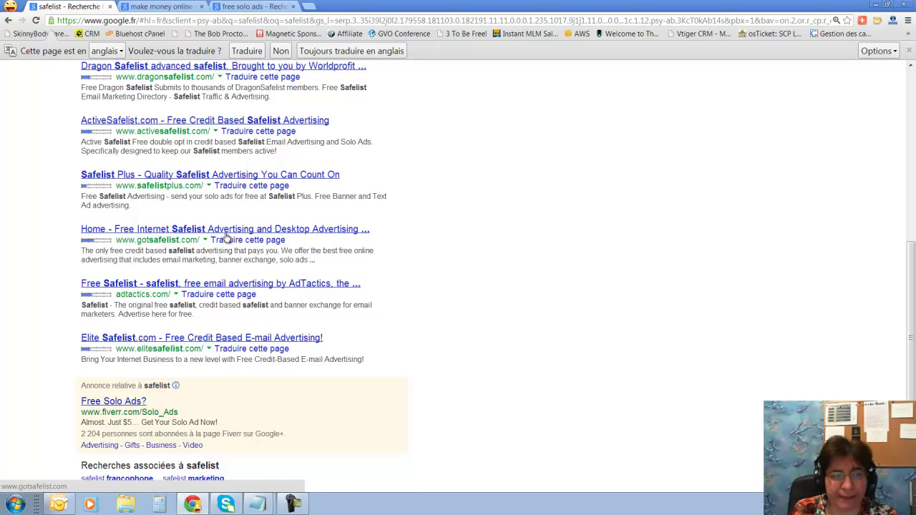
{"action": "scroll", "coordinate": [151, 152], "scroll_direction": "up", "scroll_amount": 3}
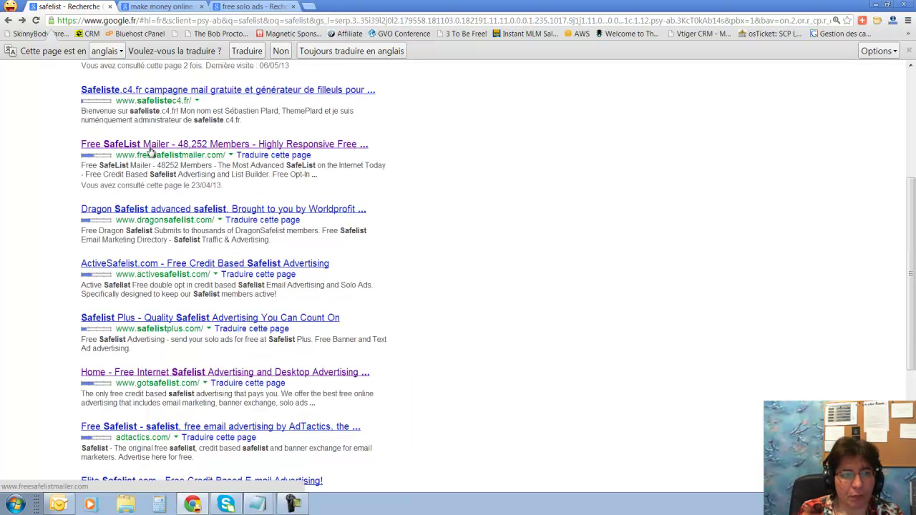
{"action": "scroll", "coordinate": [151, 152], "scroll_direction": "down", "scroll_amount": 2}
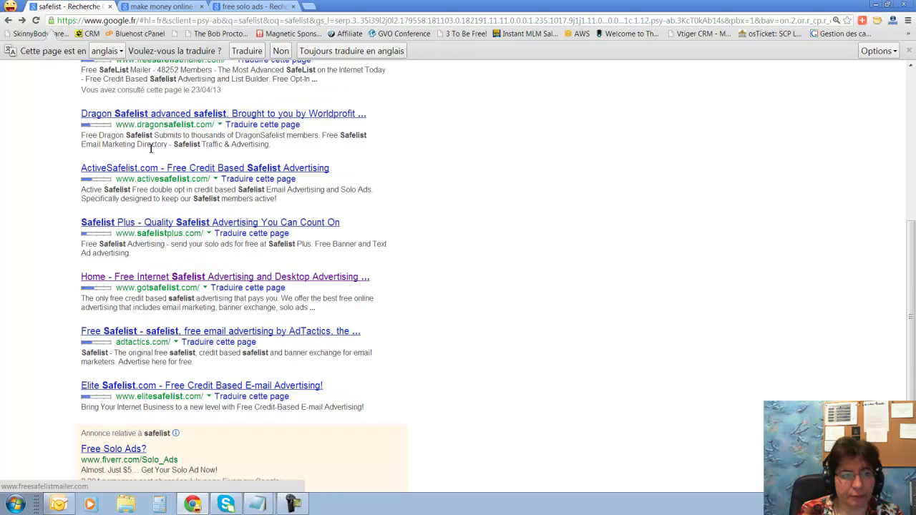
Open Dragon Safelist, check its Alexa traffic ranking, then open the Join Now form
{"action": "left_click", "coordinate": [160, 115]}
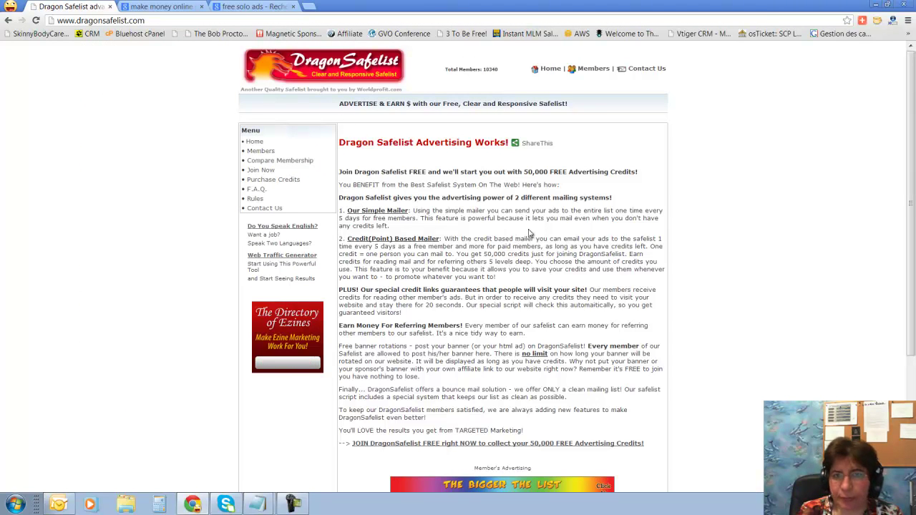
{"action": "left_click", "coordinate": [894, 21]}
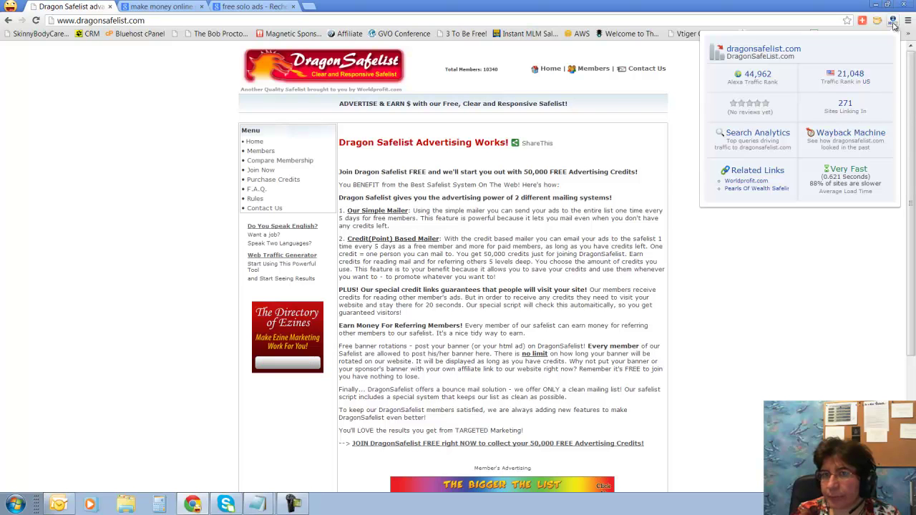
{"action": "left_click", "coordinate": [840, 228]}
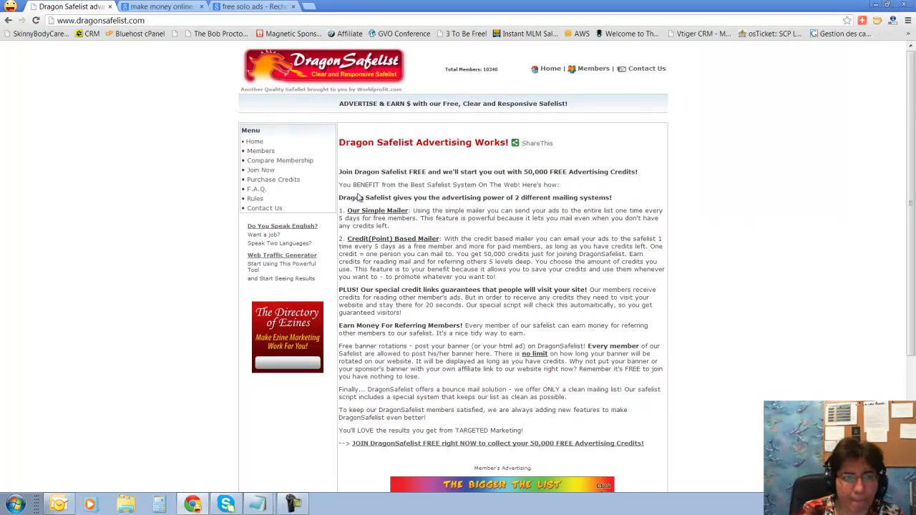
{"action": "left_click", "coordinate": [259, 171]}
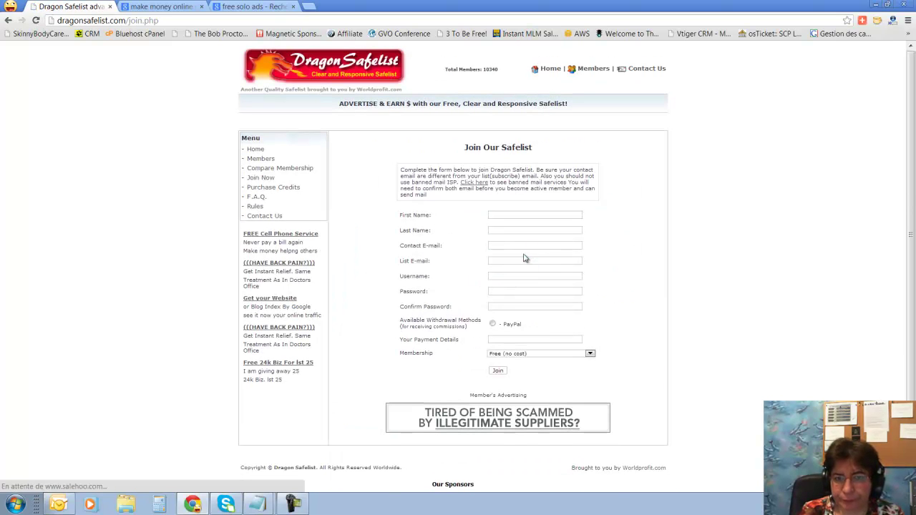
Enter the member's first and last name and the same Gmail address as contact and list e-mail
{"action": "left_click", "coordinate": [517, 215]}
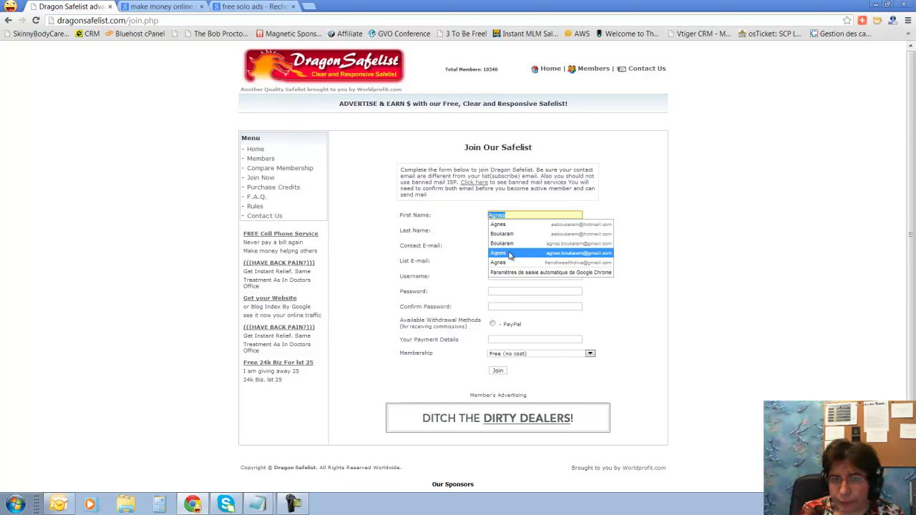
{"action": "left_click", "coordinate": [472, 212]}
{"action": "left_click", "coordinate": [503, 216]}
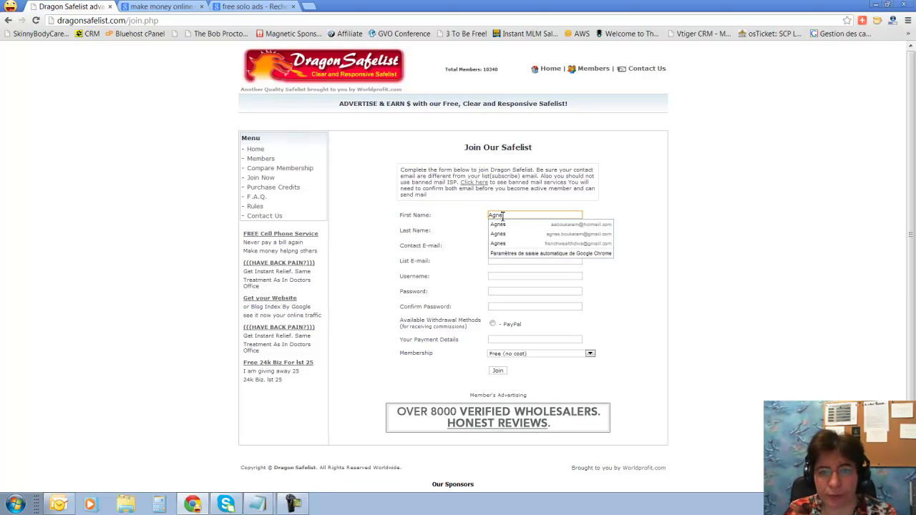
{"action": "key", "text": "Tab"}
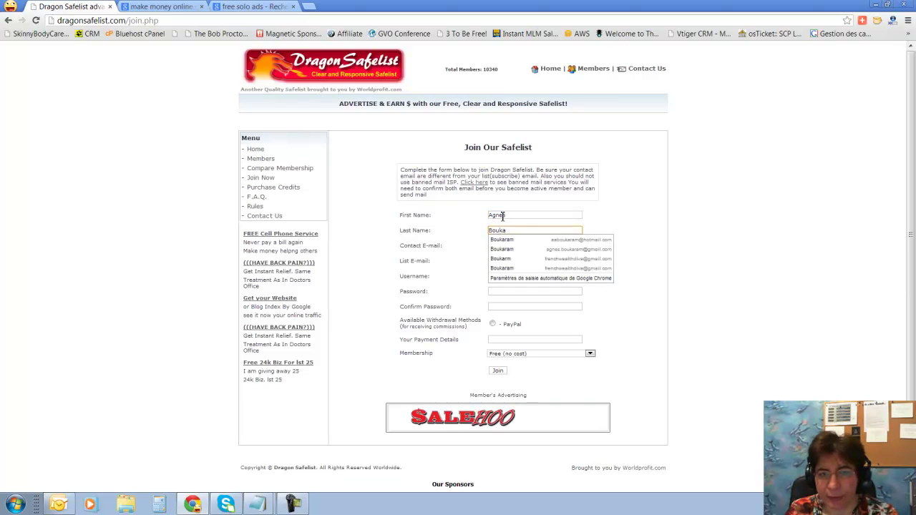
{"action": "key", "text": "Tab"}
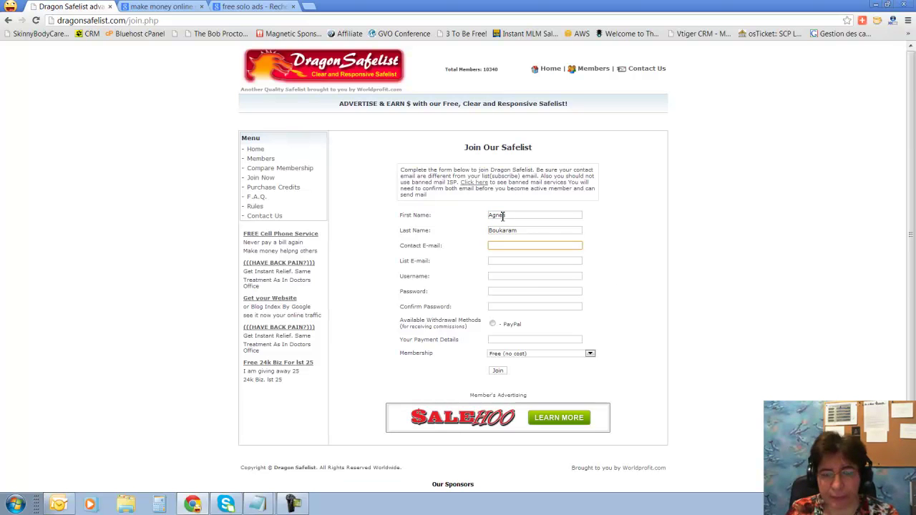
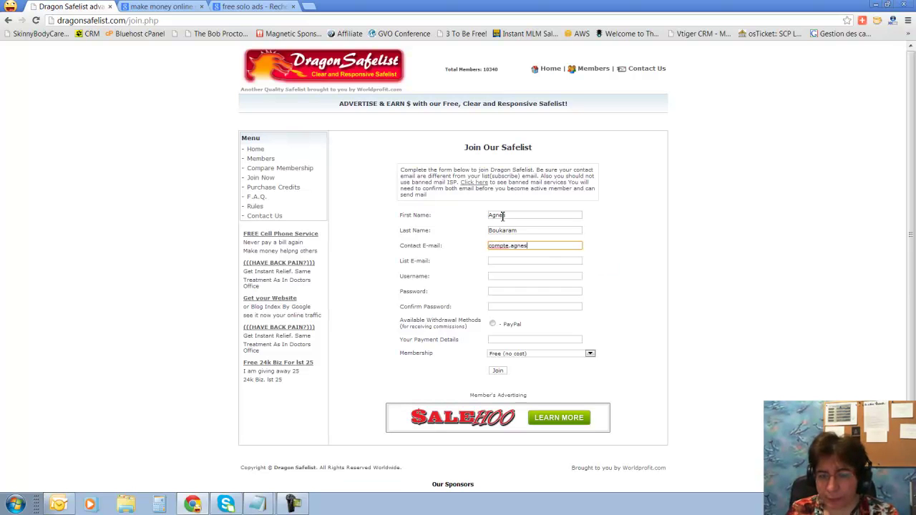
{"action": "key", "text": "Tab"}
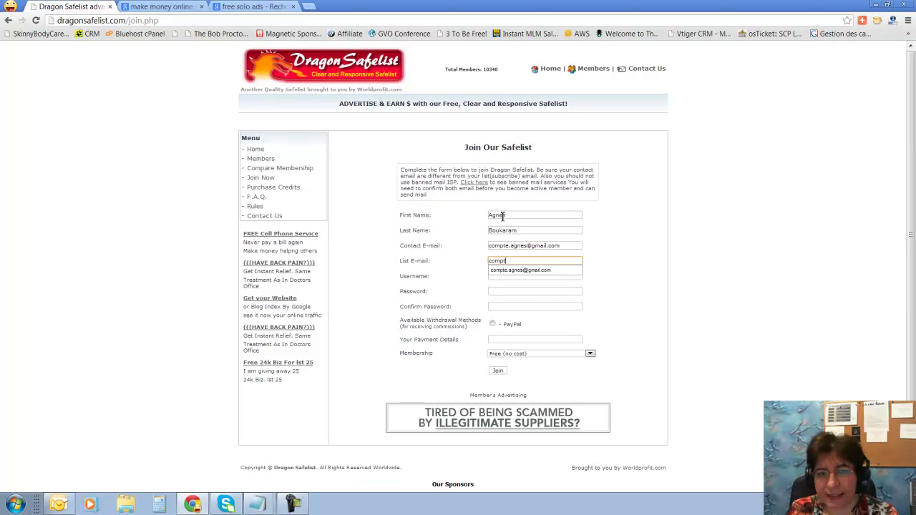
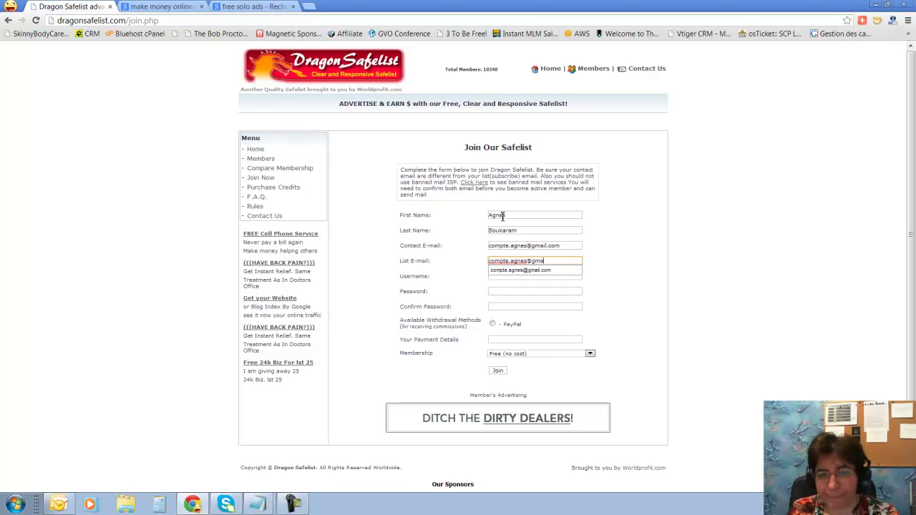
{"action": "key", "text": "Tab"}
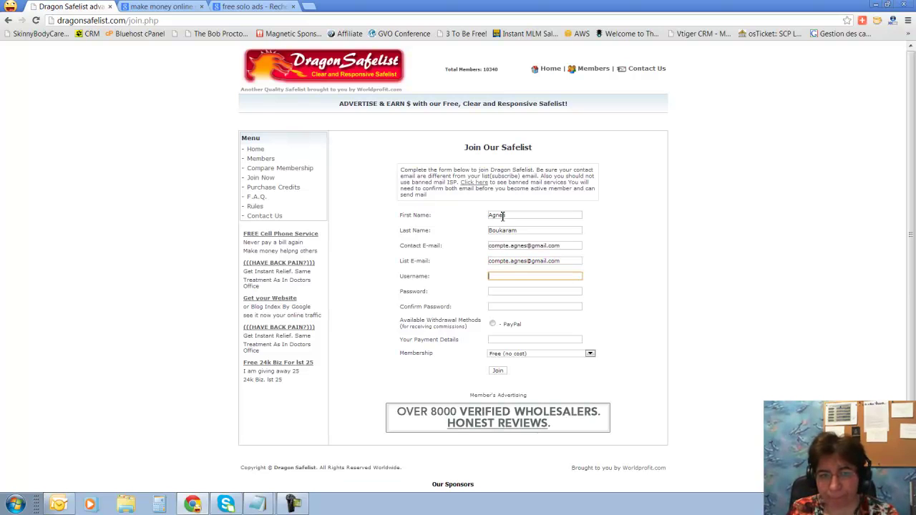
Fill the username from the saved suggestion and enter the account password
{"action": "type", "text": "F"}
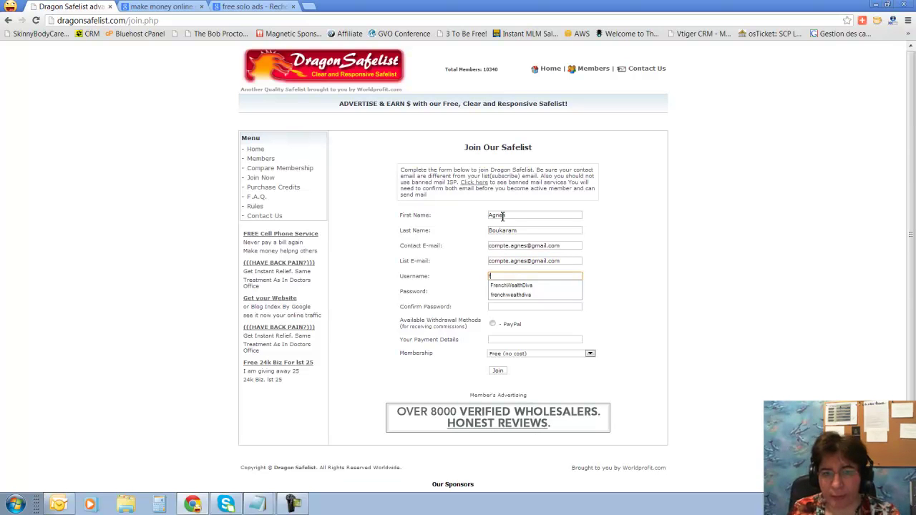
{"action": "left_click", "coordinate": [521, 287]}
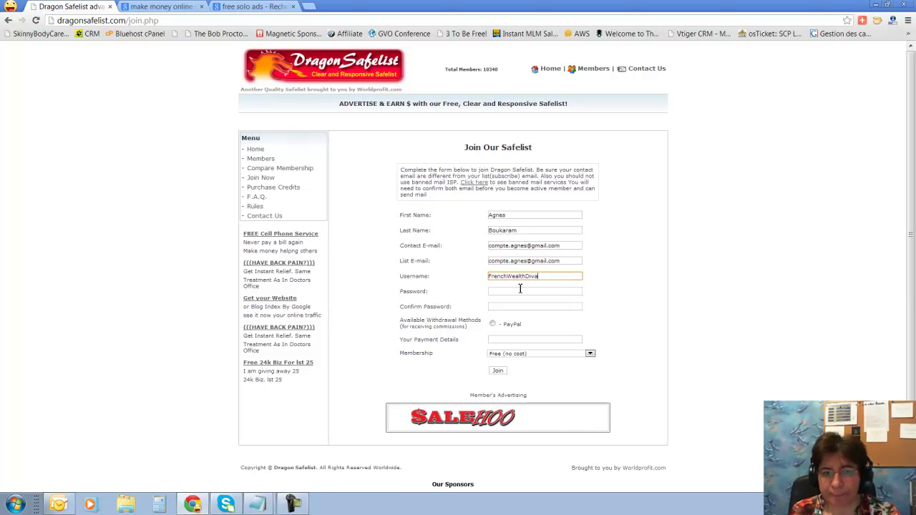
{"action": "left_click", "coordinate": [520, 289]}
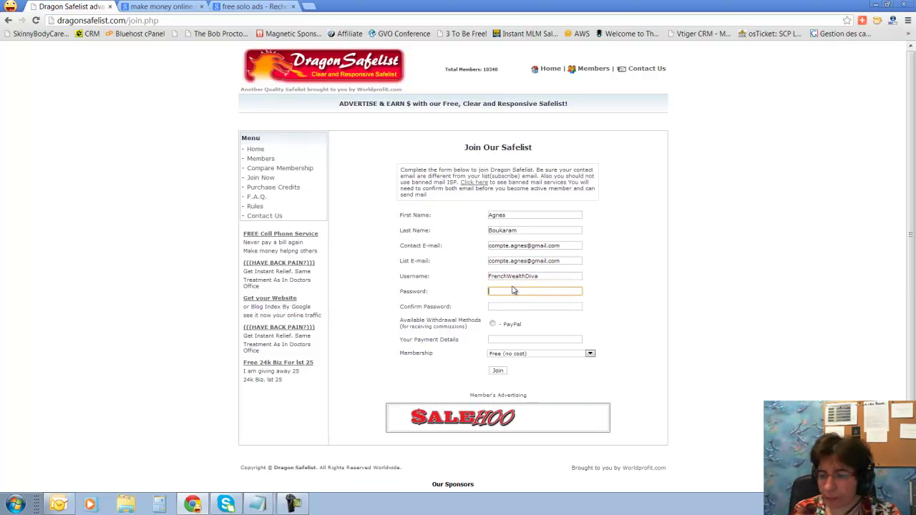
{"action": "type", "text": "***"}
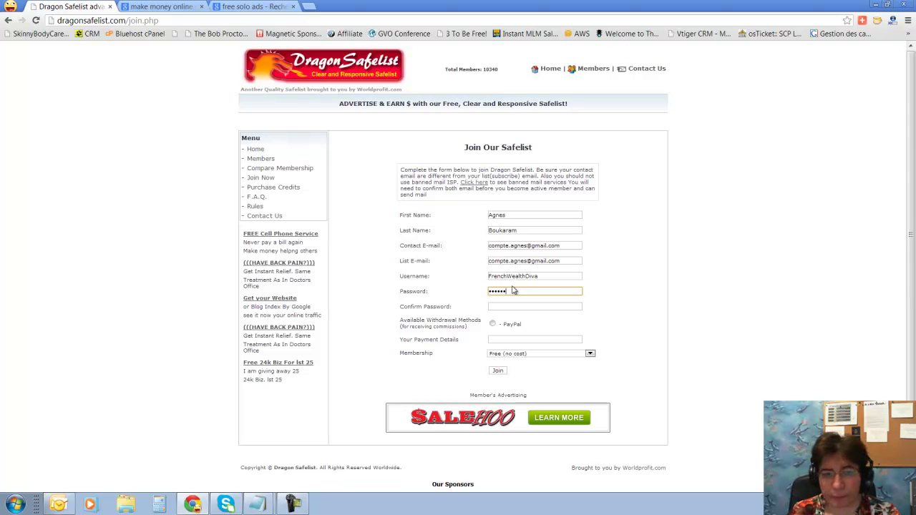
{"action": "left_click", "coordinate": [507, 307]}
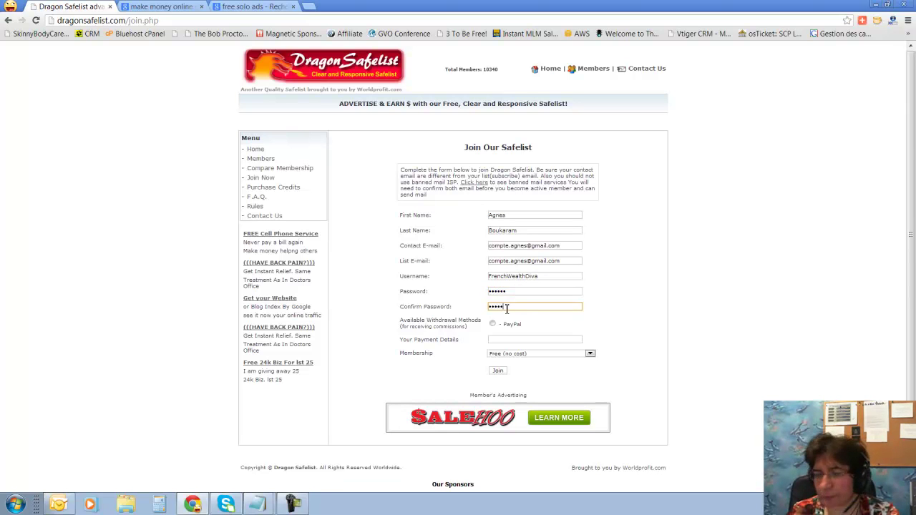
{"action": "scroll", "coordinate": [509, 343], "scroll_direction": "down", "scroll_amount": 3}
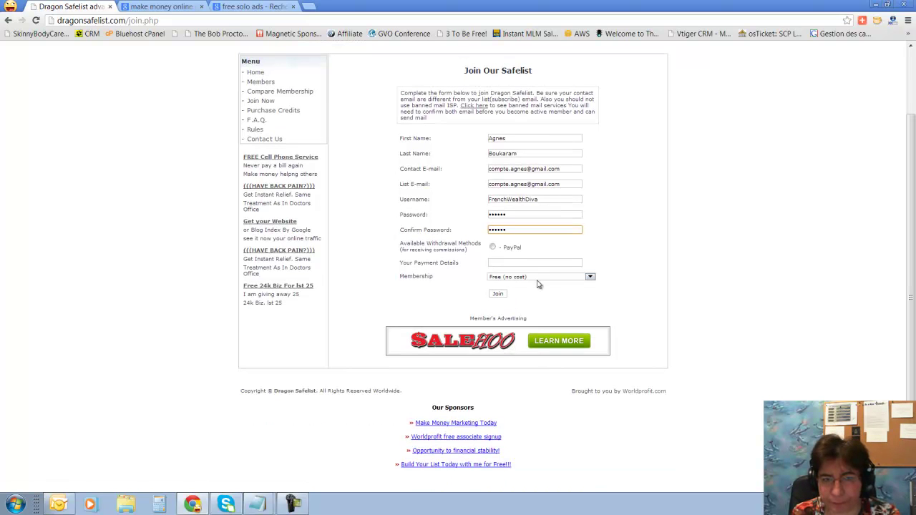
Submit the join form, then replace the contact e-mail with a different Gmail address
{"action": "left_click", "coordinate": [501, 296]}
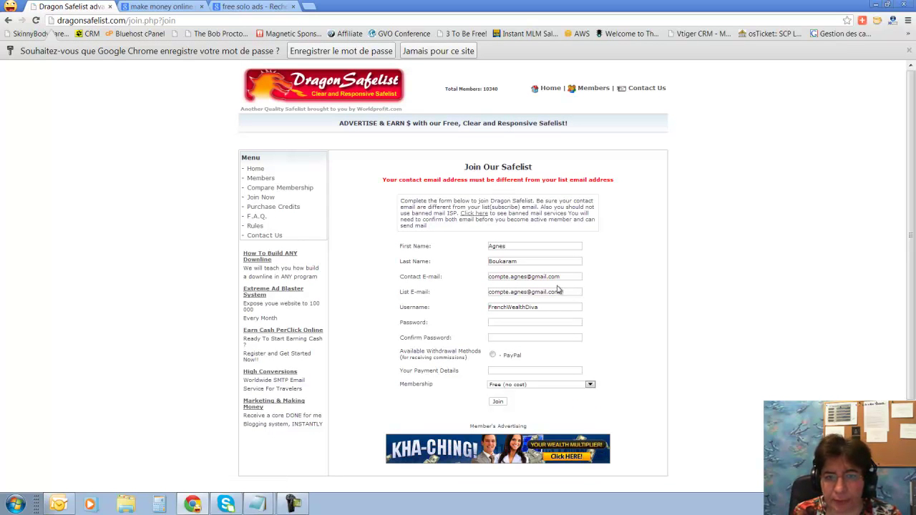
{"action": "left_click_drag", "start_coordinate": [565, 278], "coordinate": [479, 281]}
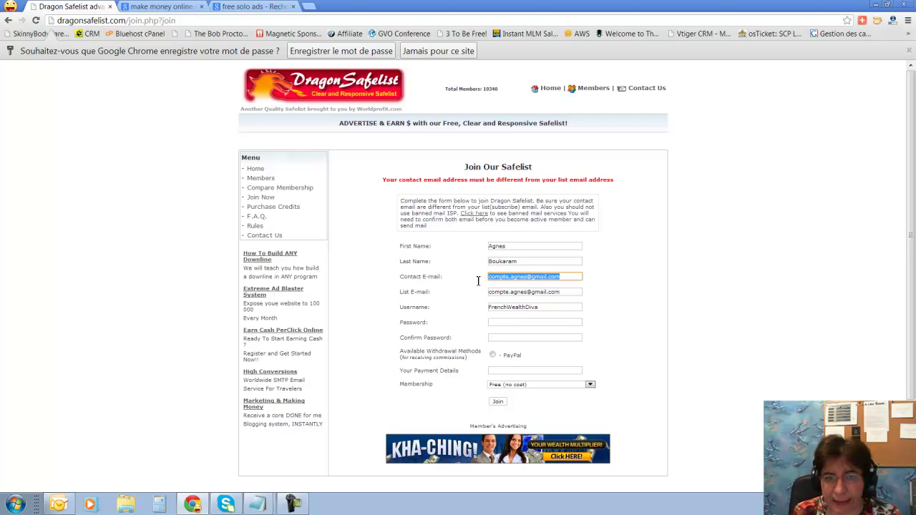
{"action": "key", "text": "BackSpace"}
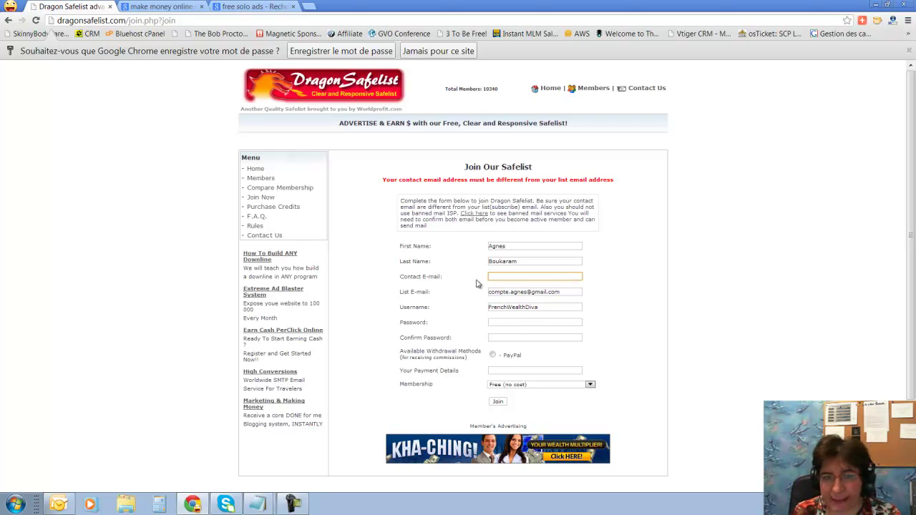
{"action": "left_click", "coordinate": [496, 279]}
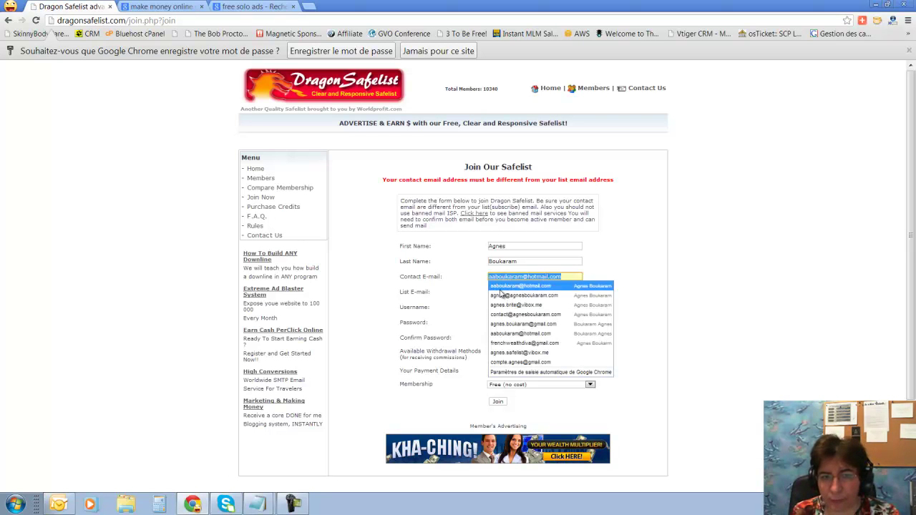
{"action": "type", "text": "a"}
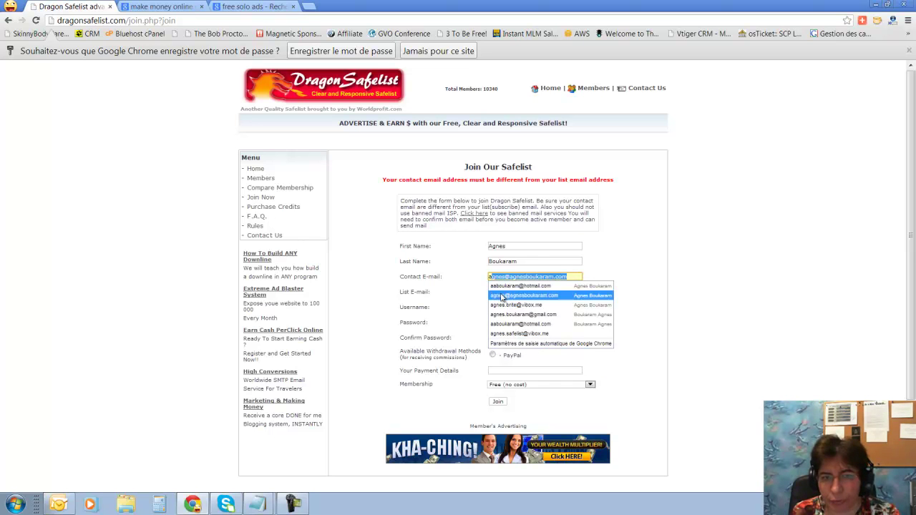
{"action": "left_click", "coordinate": [512, 259]}
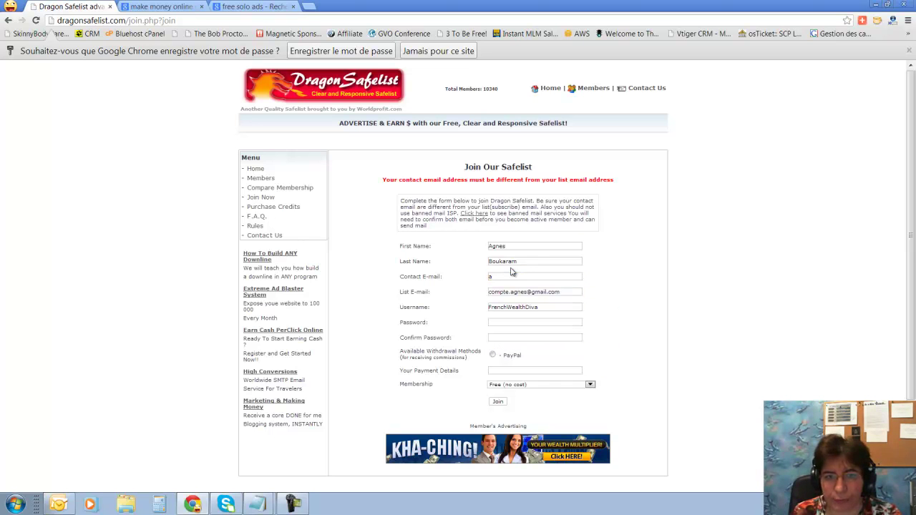
{"action": "left_click", "coordinate": [510, 276]}
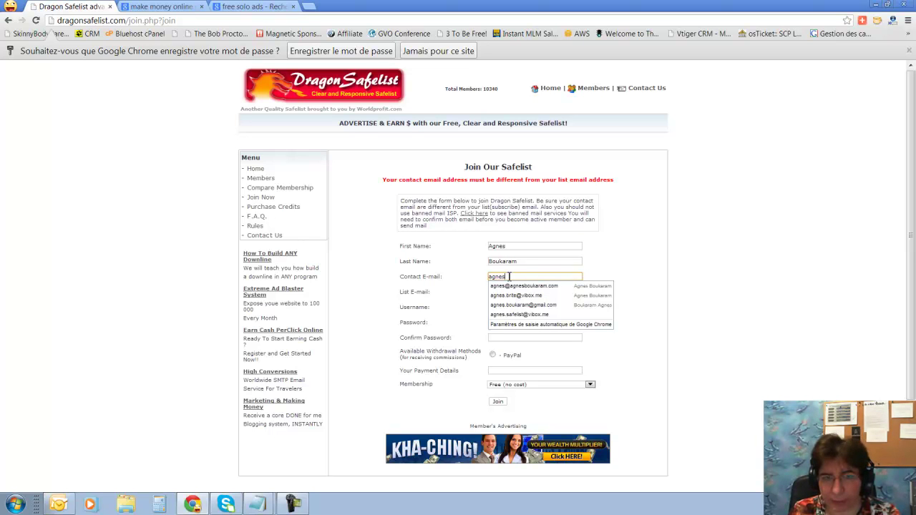
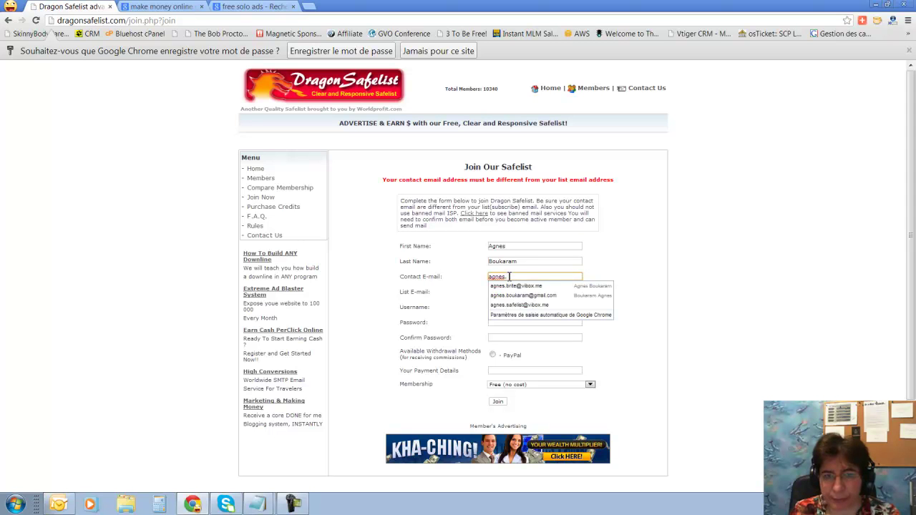
{"action": "left_click", "coordinate": [510, 287]}
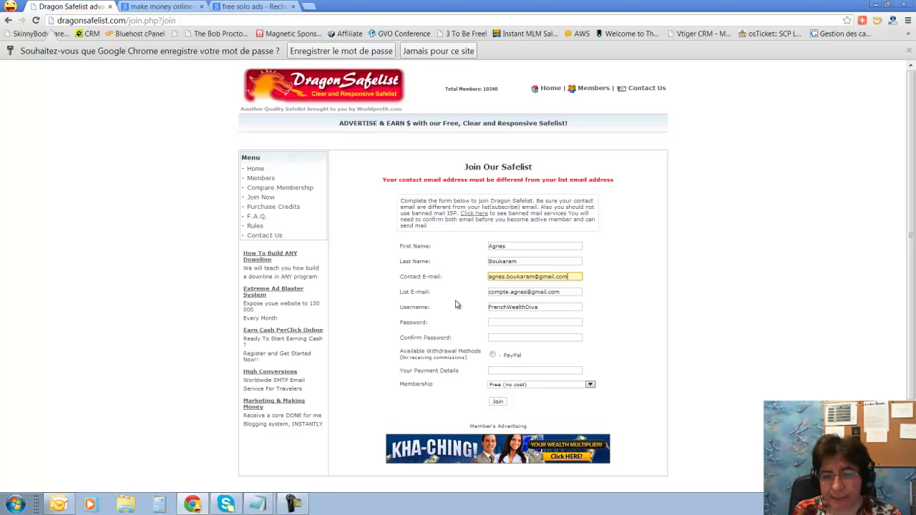
Re-enter and confirm the password, submit until the account is created, then open a new tab
{"action": "scroll", "coordinate": [456, 304], "scroll_direction": "down", "scroll_amount": 1}
{"action": "left_click", "coordinate": [500, 355]}
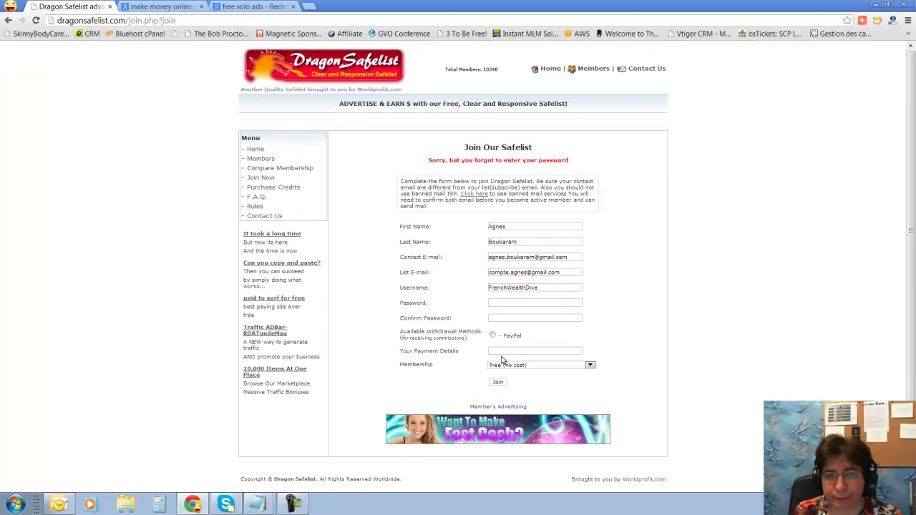
{"action": "left_click", "coordinate": [501, 304]}
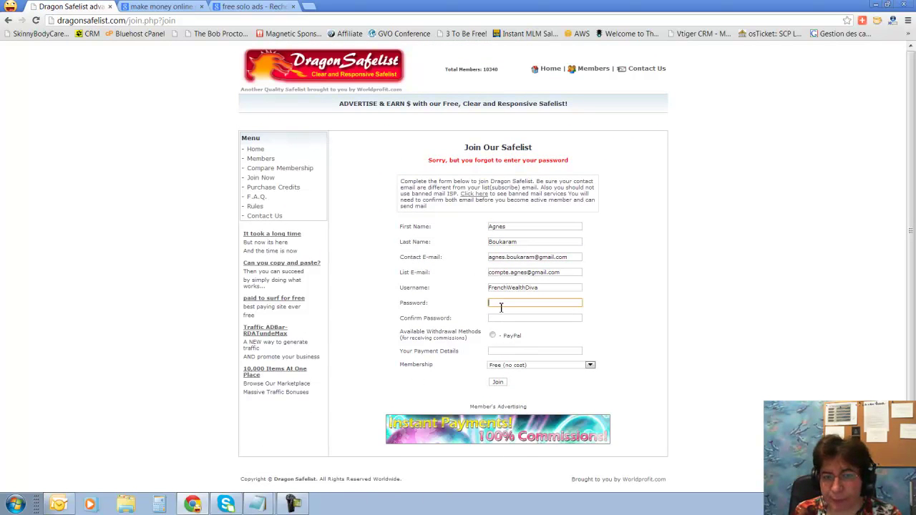
{"action": "type", "text": "••"}
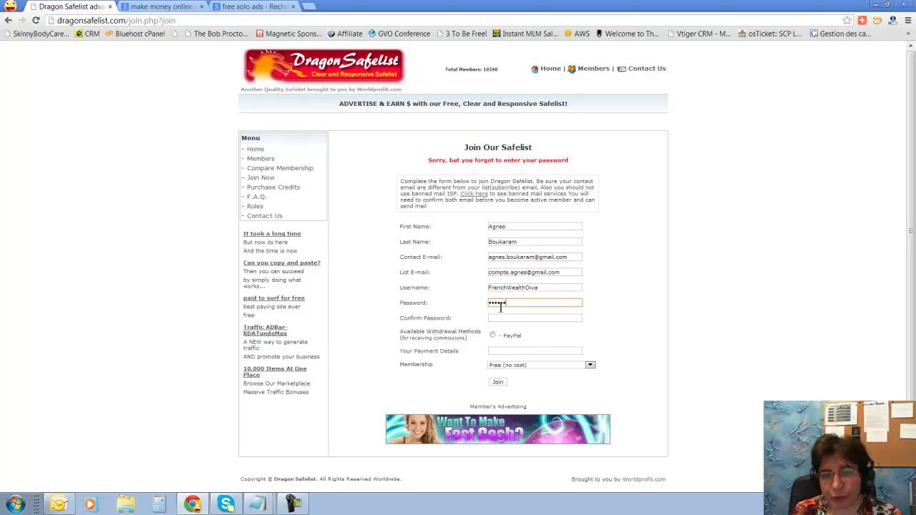
{"action": "left_click", "coordinate": [502, 318]}
{"action": "type", "text": "••••••"}
{"action": "key", "text": "Return"}
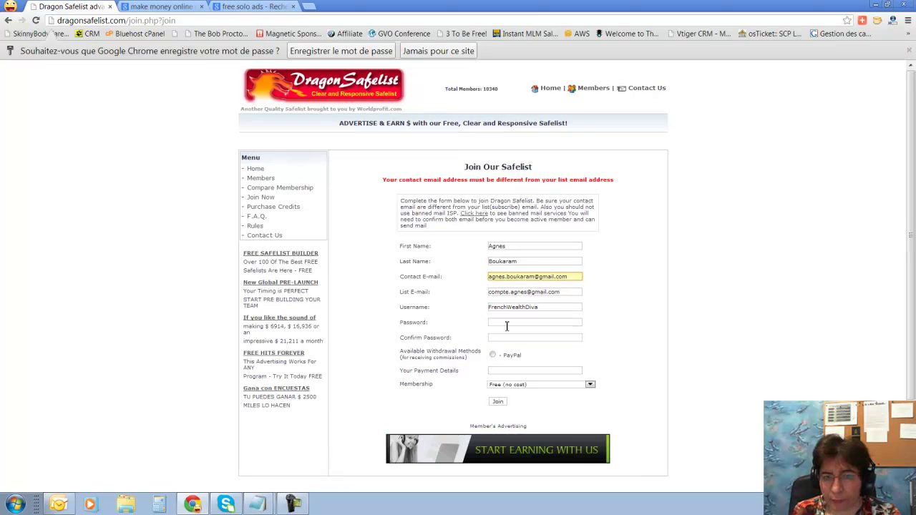
{"action": "left_click", "coordinate": [507, 325]}
{"action": "type", "text": "••••"}
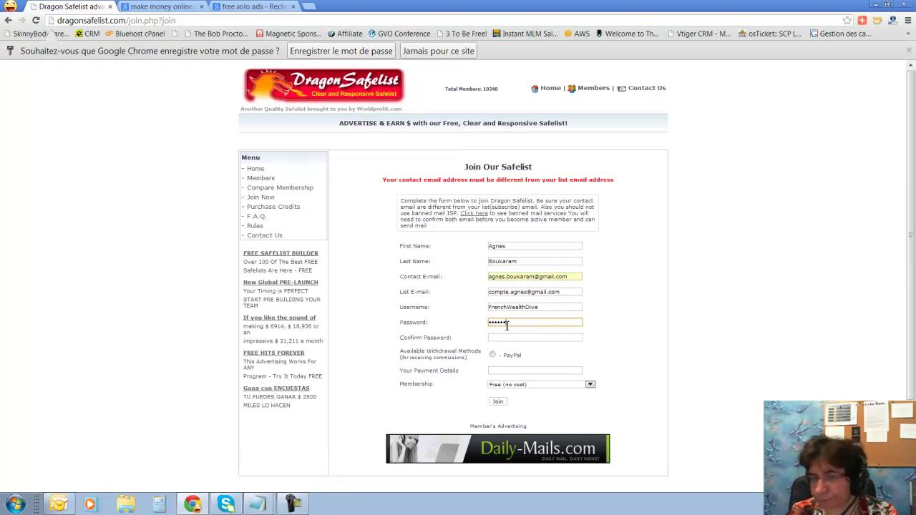
{"action": "left_click", "coordinate": [503, 337]}
{"action": "type", "text": "•••"}
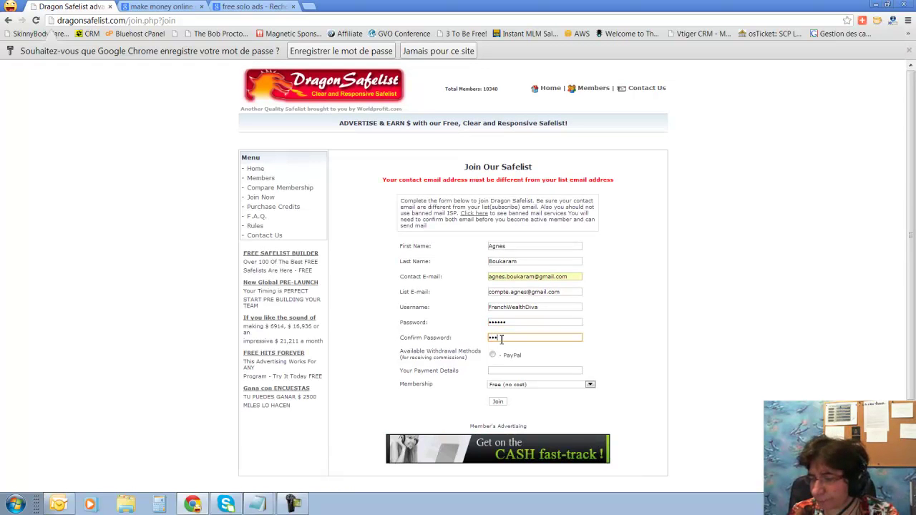
{"action": "type", "text": "•••"}
{"action": "left_click", "coordinate": [501, 403]}
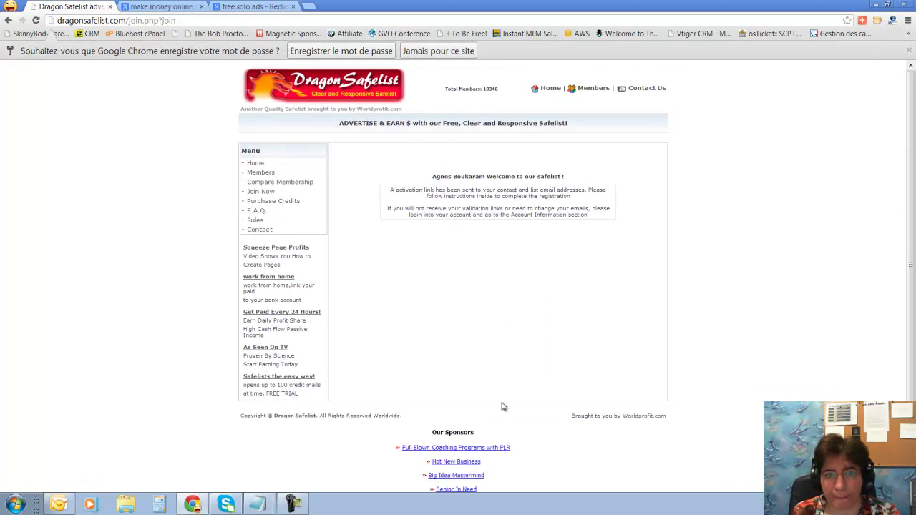
{"action": "left_click", "coordinate": [304, 6]}
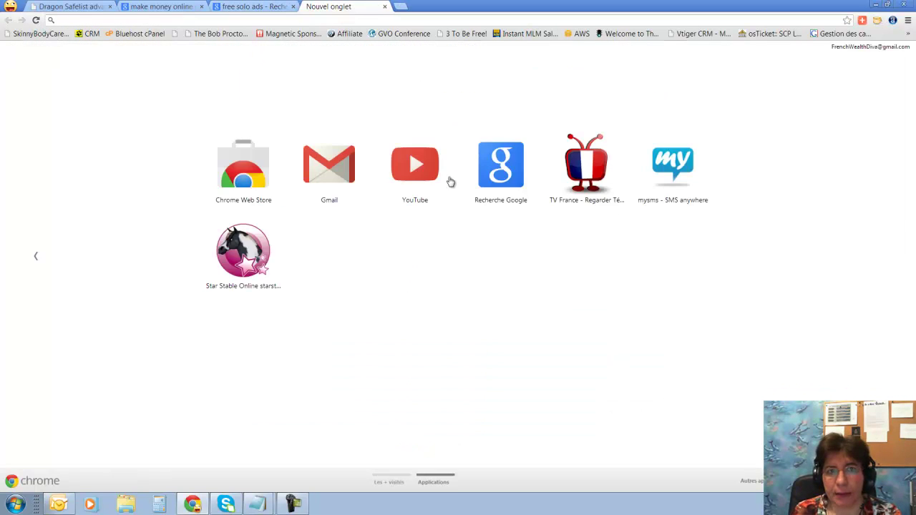
In Gmail, switch to the other account and follow the Dragon Safelist Activation e-mail's link
{"action": "left_click", "coordinate": [343, 177]}
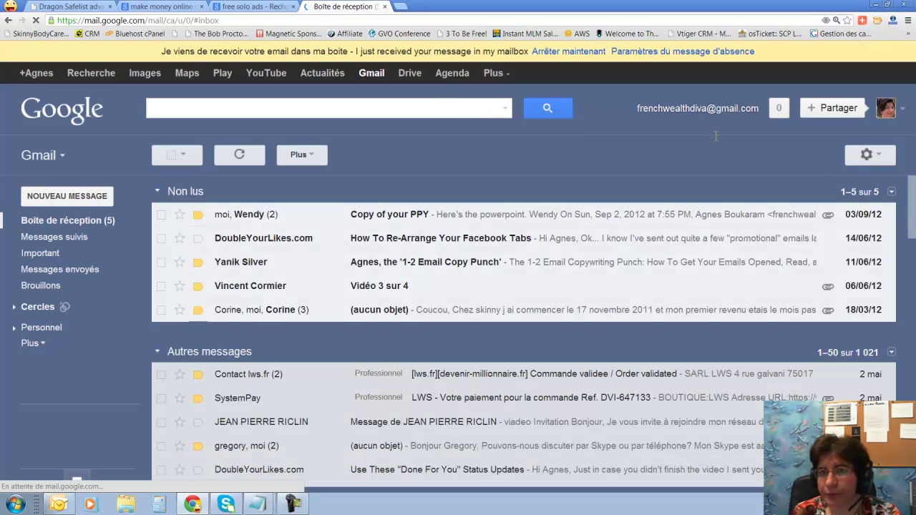
{"action": "left_click", "coordinate": [680, 113]}
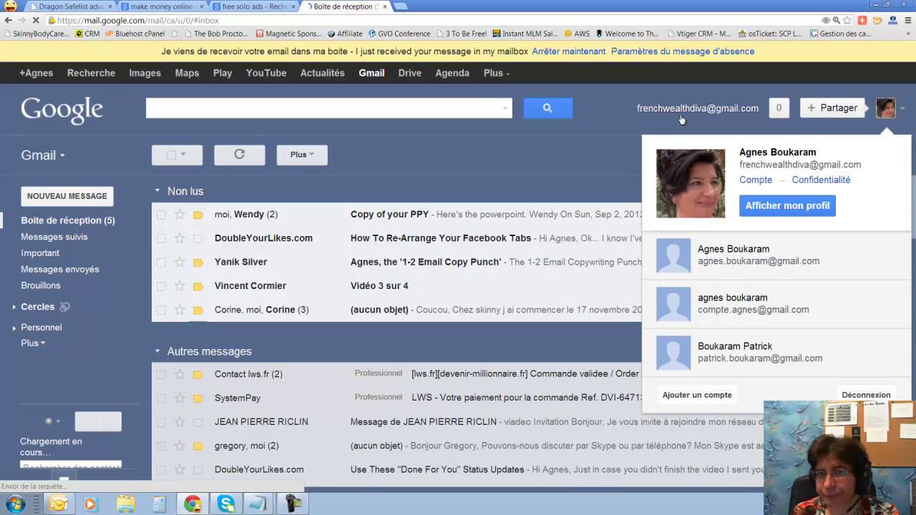
{"action": "left_click", "coordinate": [749, 265]}
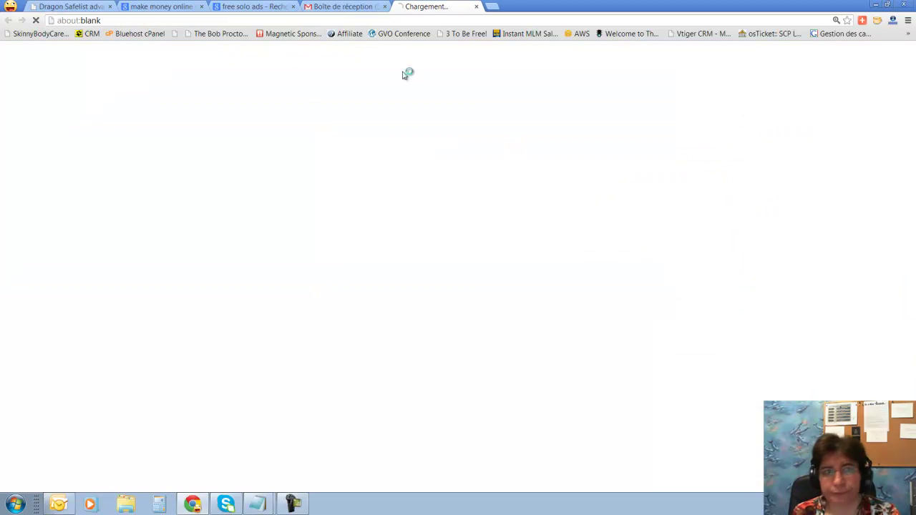
{"action": "left_click", "coordinate": [385, 6]}
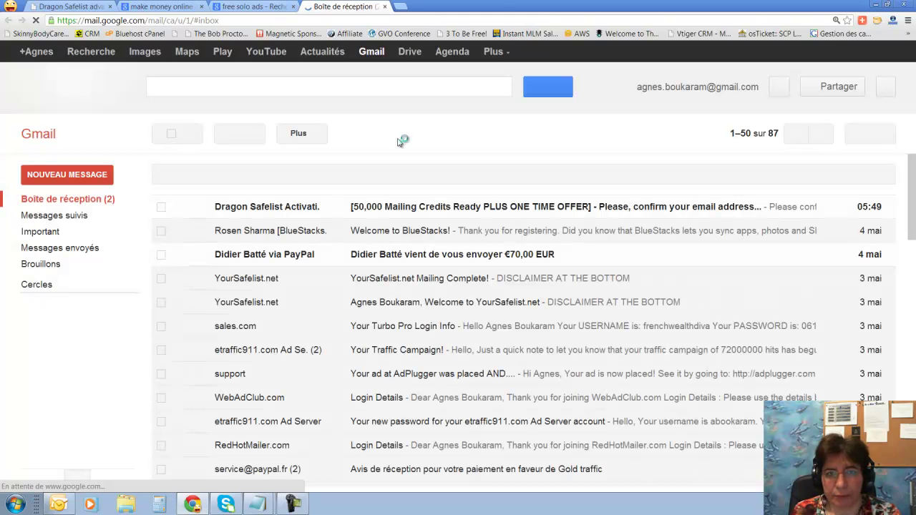
{"action": "left_click", "coordinate": [317, 207]}
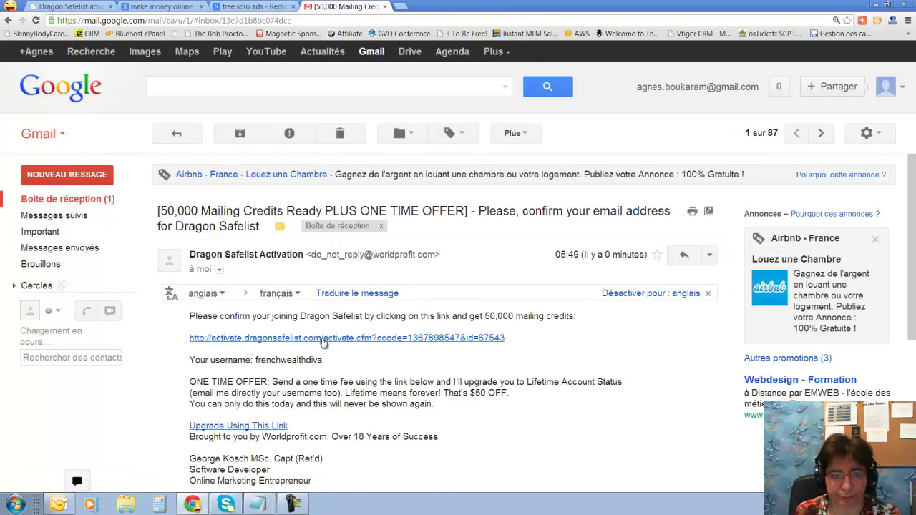
{"action": "left_click", "coordinate": [326, 338]}
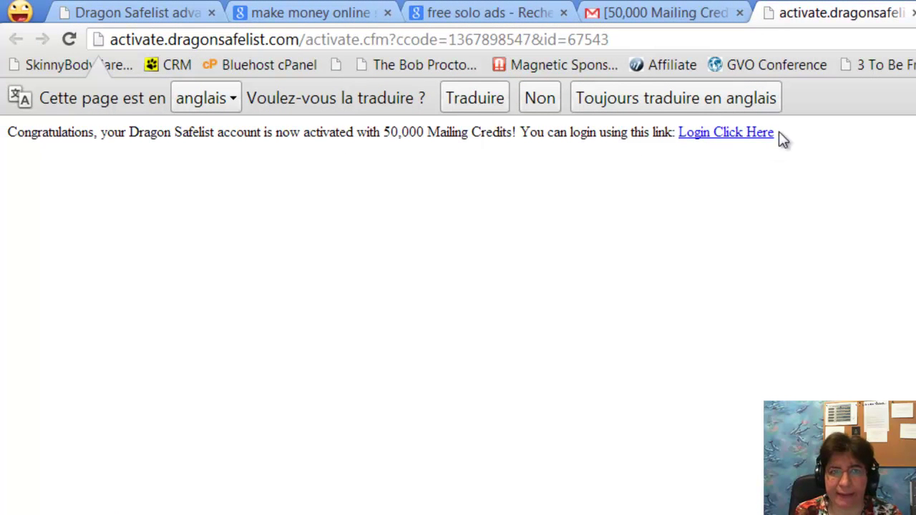
Go to the members login page and continue into the Dragon Safelist Members Area
{"action": "left_click", "coordinate": [759, 139]}
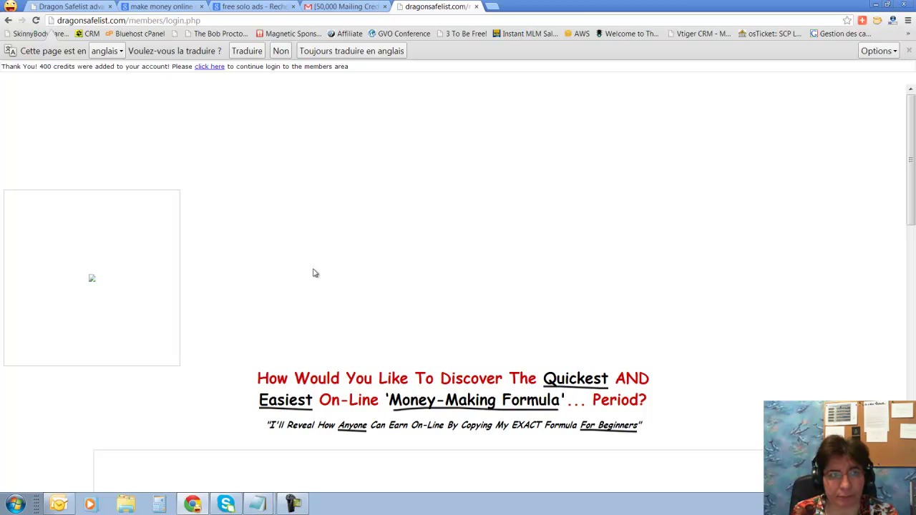
{"action": "left_click", "coordinate": [206, 68]}
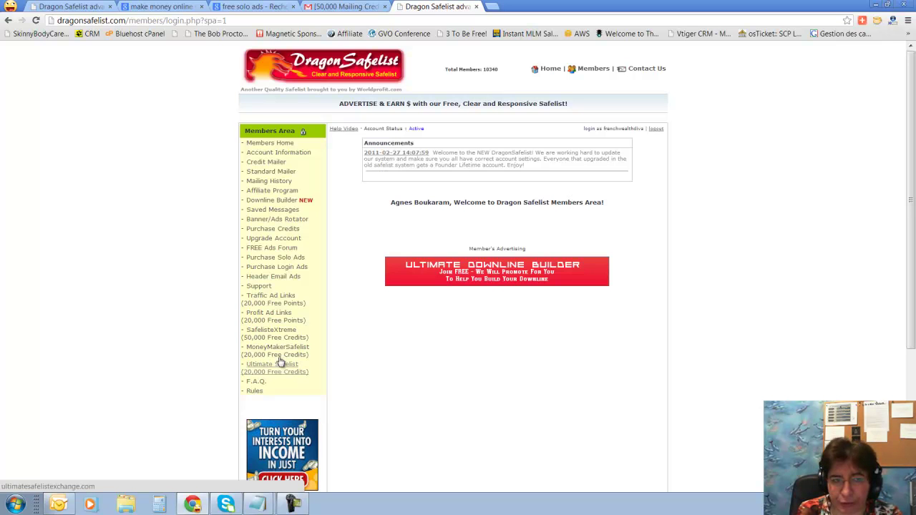
View the Purchase Solo Ads page, go back, and open the MoneyMakerSafelist link
{"action": "left_click", "coordinate": [282, 259]}
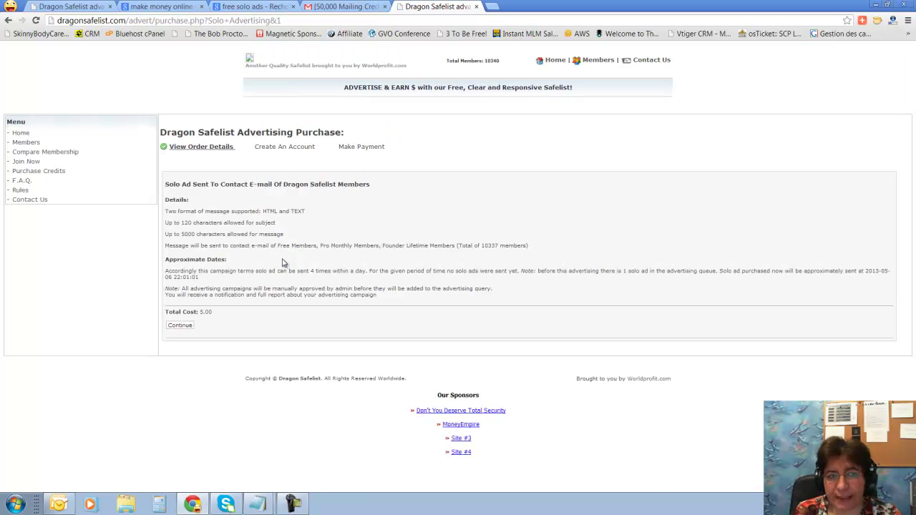
{"action": "left_click", "coordinate": [8, 21]}
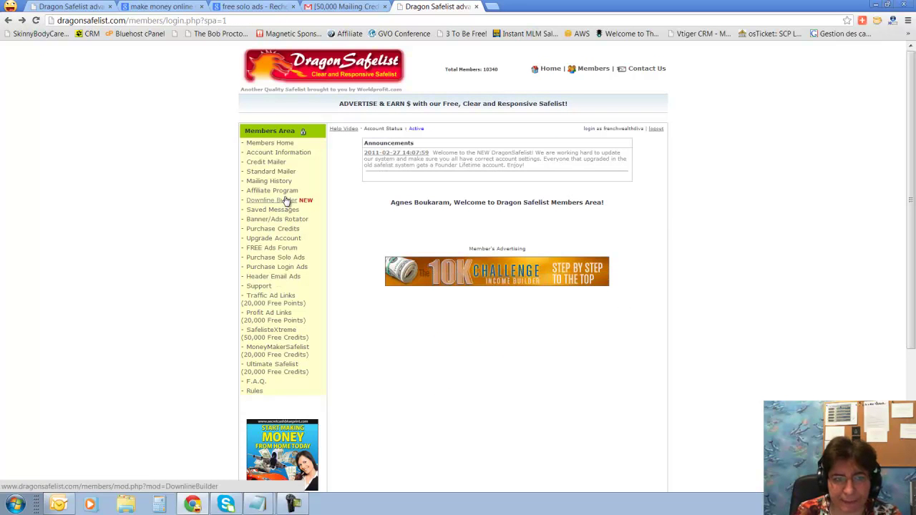
{"action": "scroll", "coordinate": [281, 343], "scroll_direction": "down", "scroll_amount": 2}
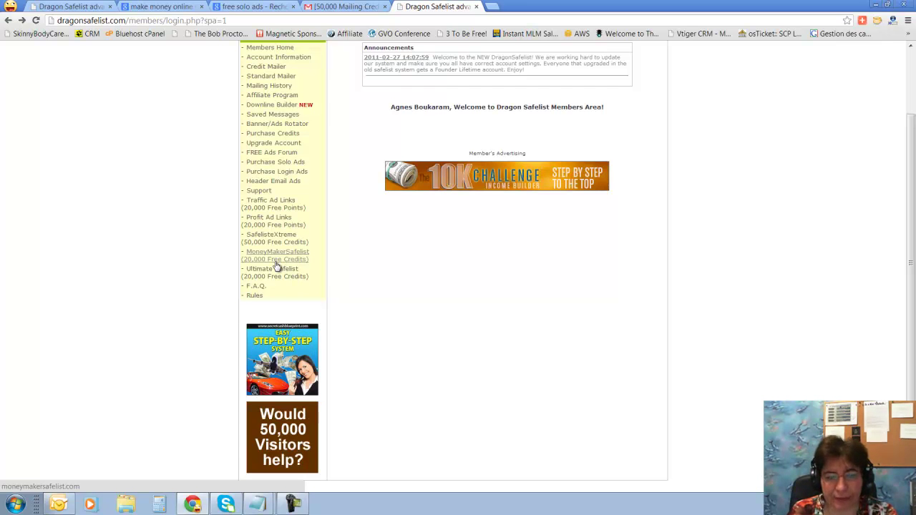
{"action": "scroll", "coordinate": [517, 302], "scroll_direction": "up", "scroll_amount": 2}
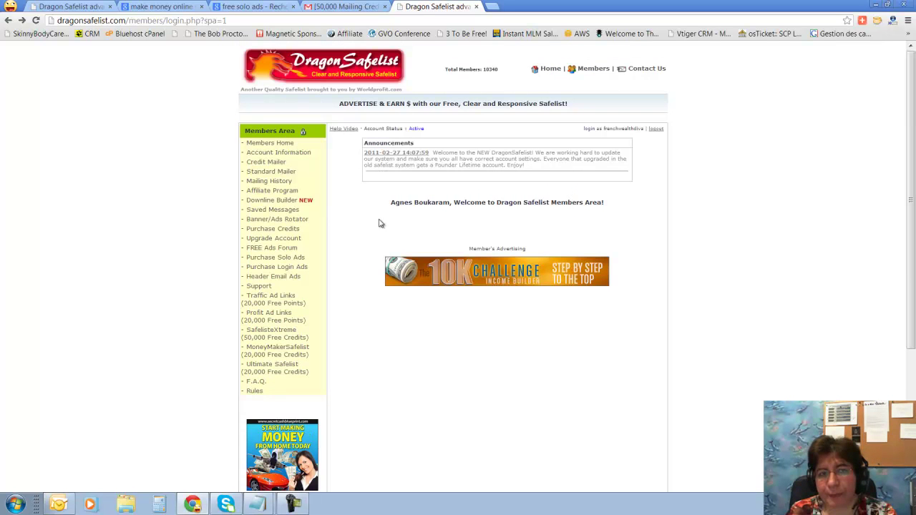
{"action": "left_click", "coordinate": [266, 351]}
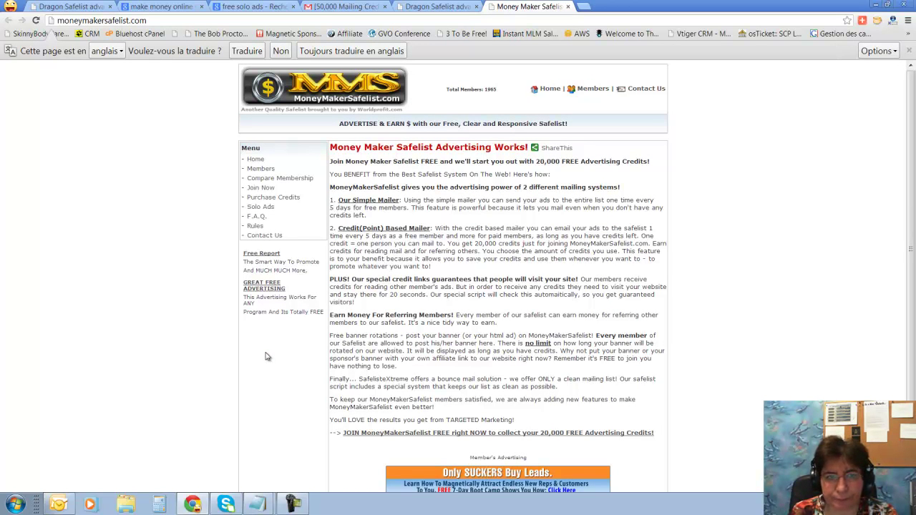
Scroll the MoneyMakerSafelist home page, then switch back to the Dragon Safelist tab
{"action": "scroll", "coordinate": [522, 260], "scroll_direction": "down", "scroll_amount": 2}
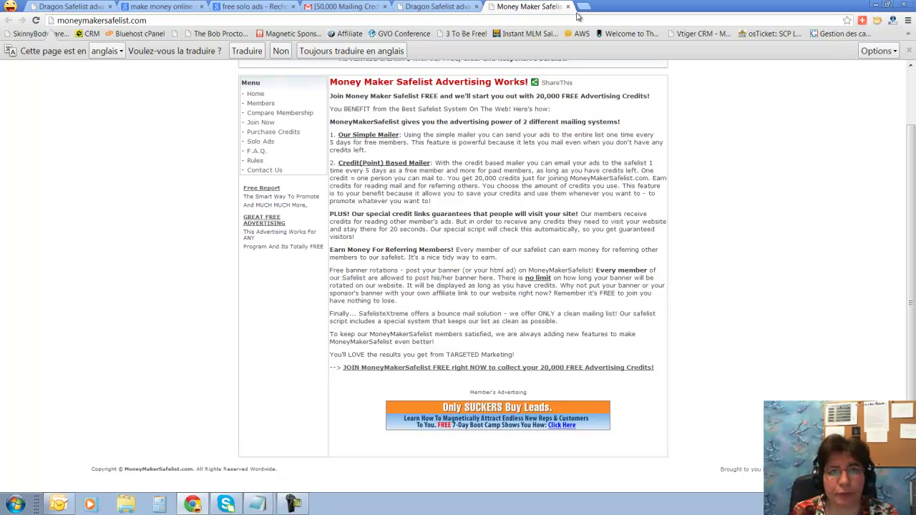
{"action": "left_click", "coordinate": [430, 10]}
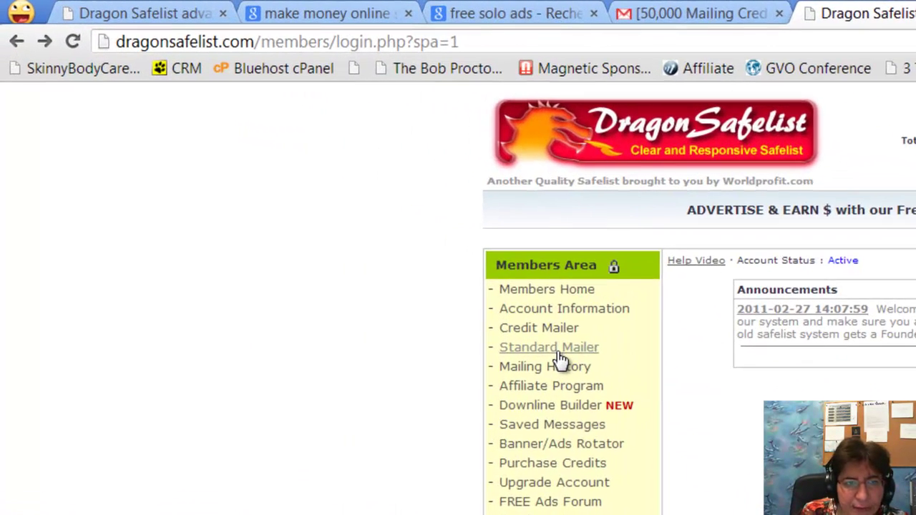
Compose a Standard Mailer message with subject 'YOOOOO!' and test body 'sdsdsdsds'
{"action": "left_click", "coordinate": [563, 355]}
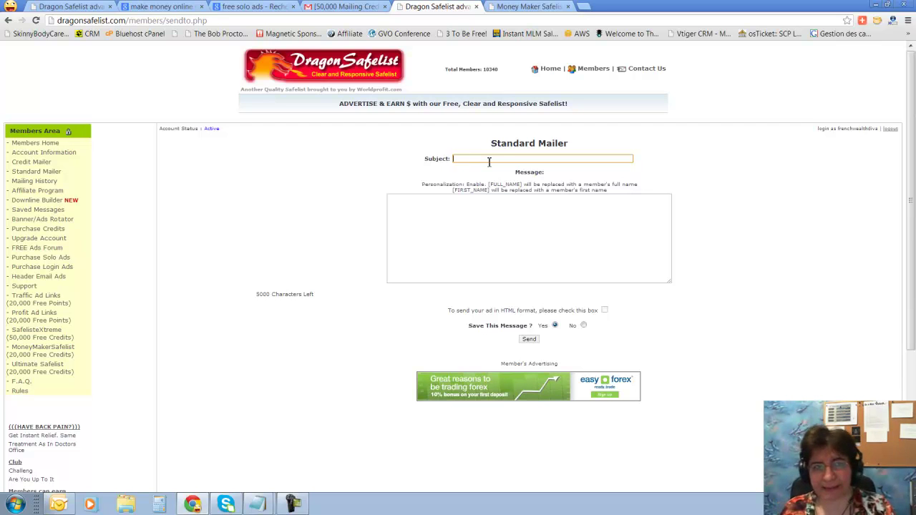
{"action": "left_click", "coordinate": [490, 160]}
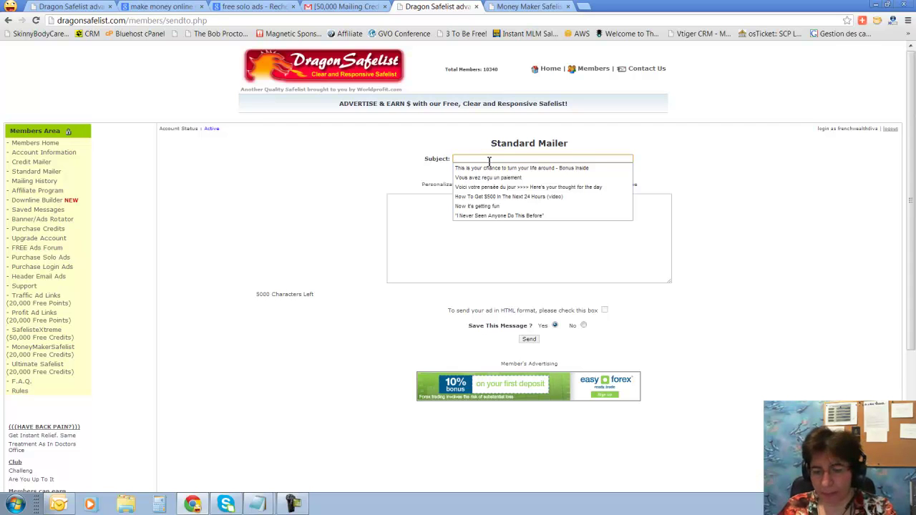
{"action": "type", "text": "Y"}
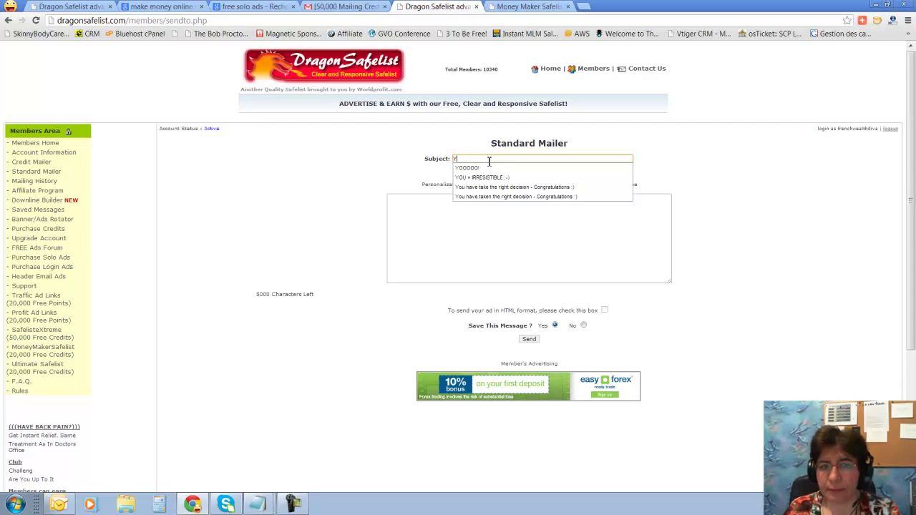
{"action": "left_click", "coordinate": [487, 168]}
{"action": "left_click", "coordinate": [460, 235]}
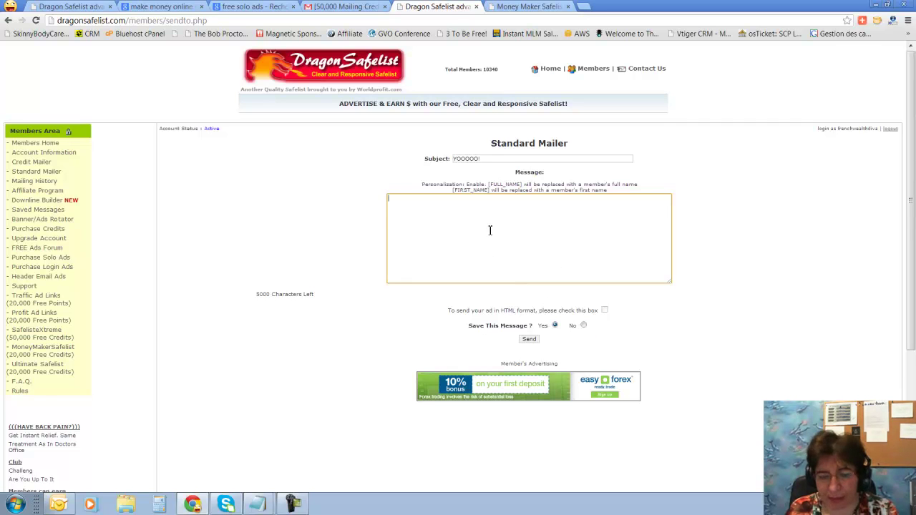
{"action": "type", "text": "sdsdsdsds"}
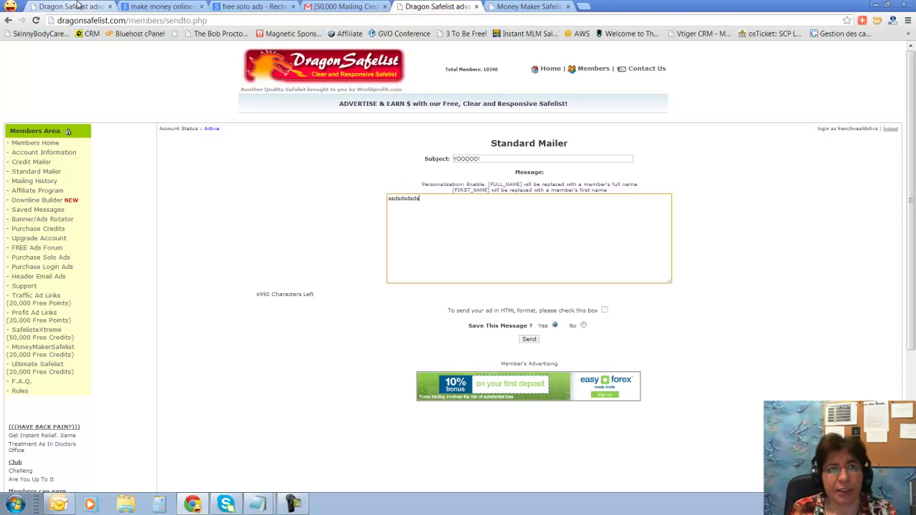
Load bigideamastermind.com in the Money Maker tab and log in to the member account
{"action": "left_click", "coordinate": [546, 7]}
{"action": "left_click", "coordinate": [542, 22]}
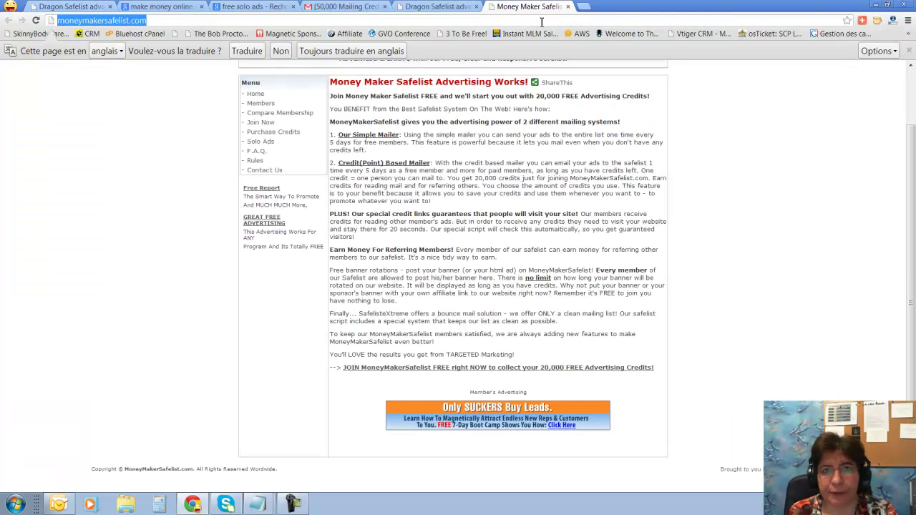
{"action": "type", "text": "big"}
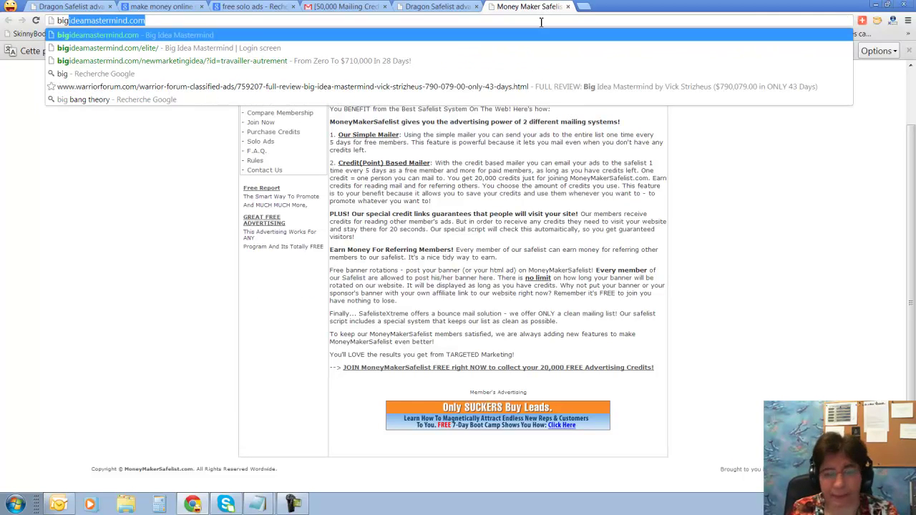
{"action": "key", "text": "Return"}
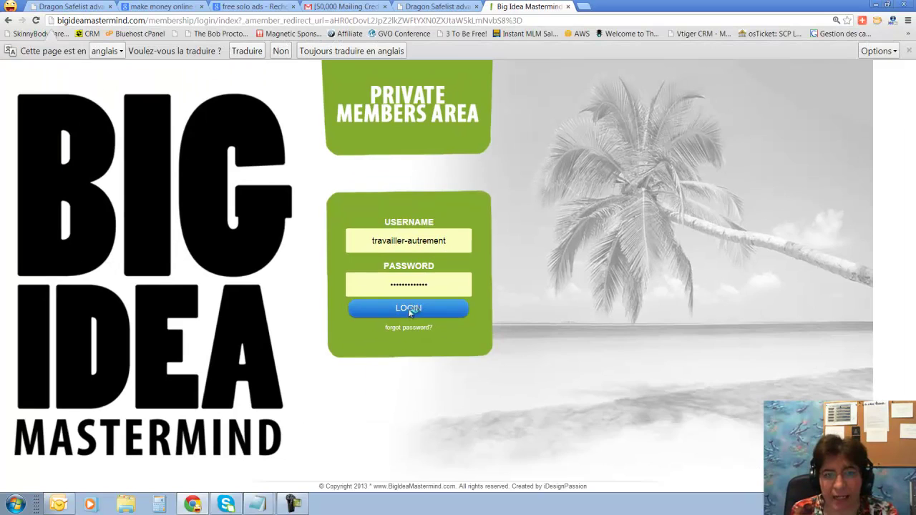
{"action": "left_click", "coordinate": [411, 309]}
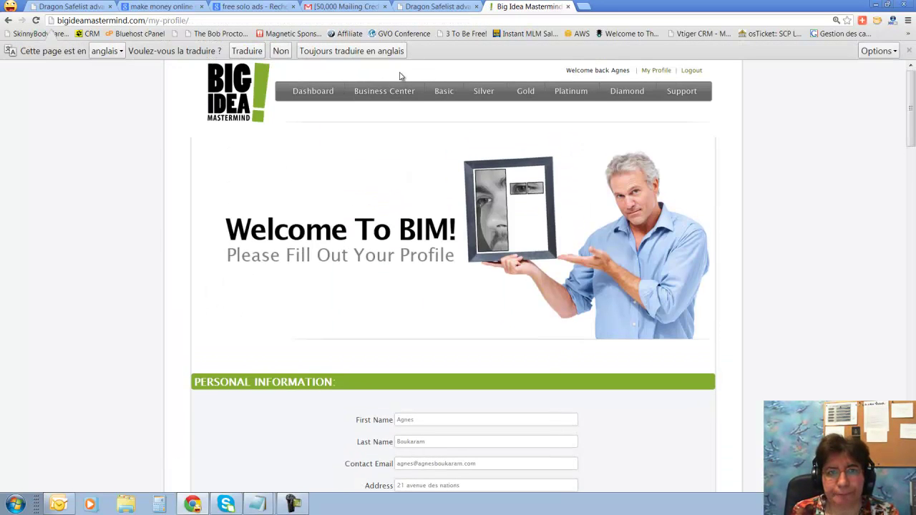
From the Gold membership's full software suite, open Tracker 123 in a new tab
{"action": "left_click", "coordinate": [525, 90]}
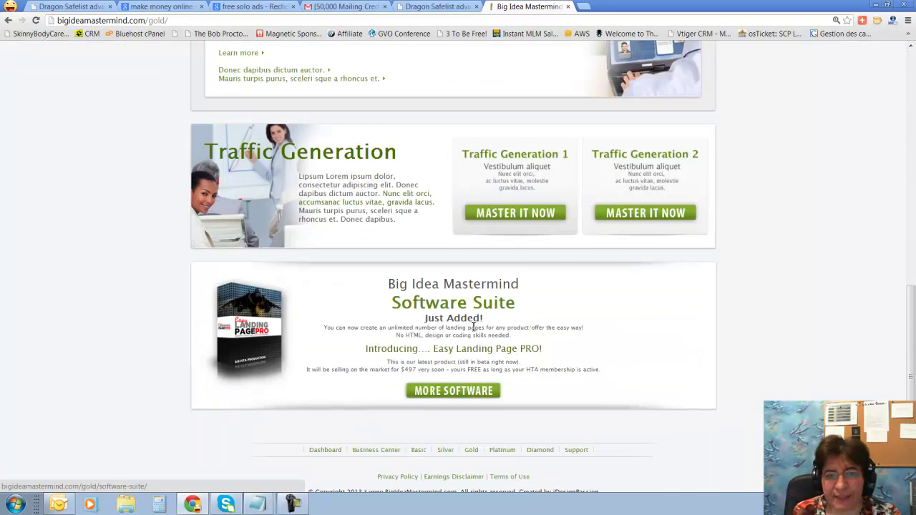
{"action": "left_click", "coordinate": [472, 379]}
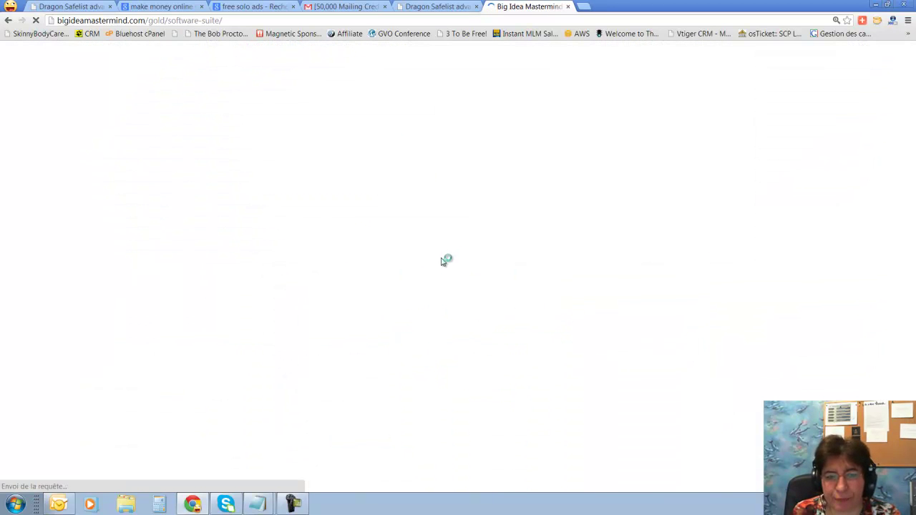
{"action": "scroll", "coordinate": [443, 262], "scroll_direction": "down", "scroll_amount": 2}
{"action": "scroll", "coordinate": [443, 263], "scroll_direction": "down", "scroll_amount": 2}
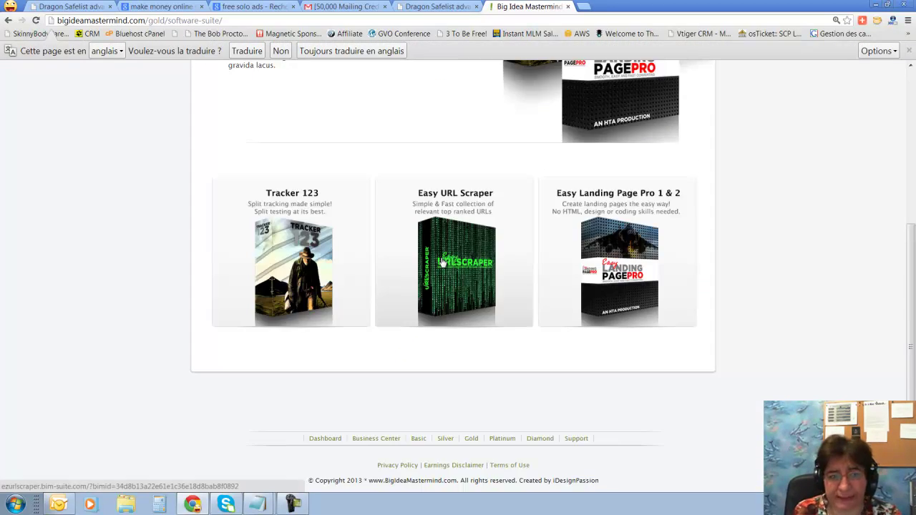
{"action": "left_click", "coordinate": [294, 245]}
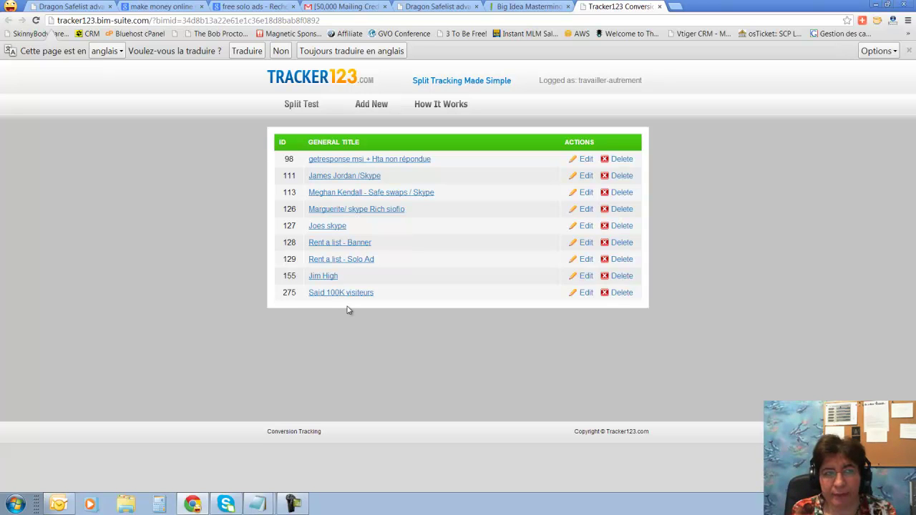
View the 'Rent a list - Solo Ad' split test, return to the list, then close the Tracker123 tab
{"action": "left_click", "coordinate": [324, 262]}
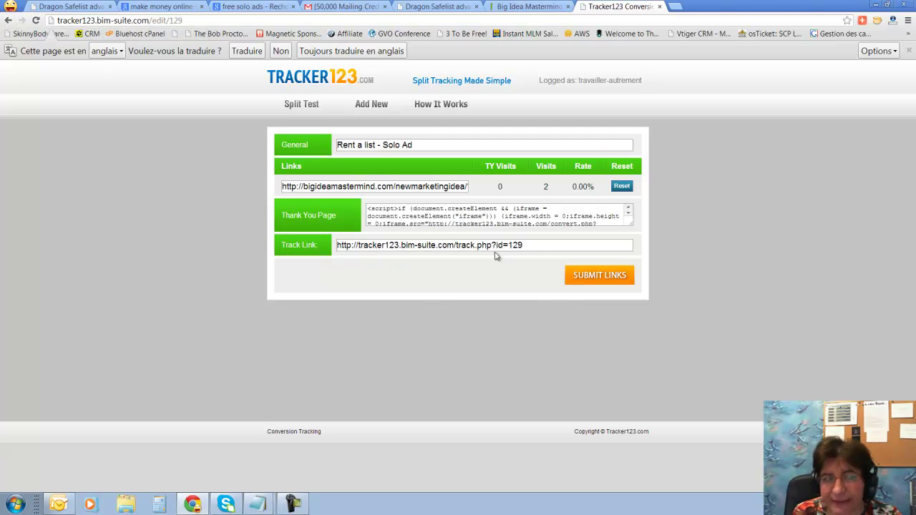
{"action": "left_click", "coordinate": [7, 22]}
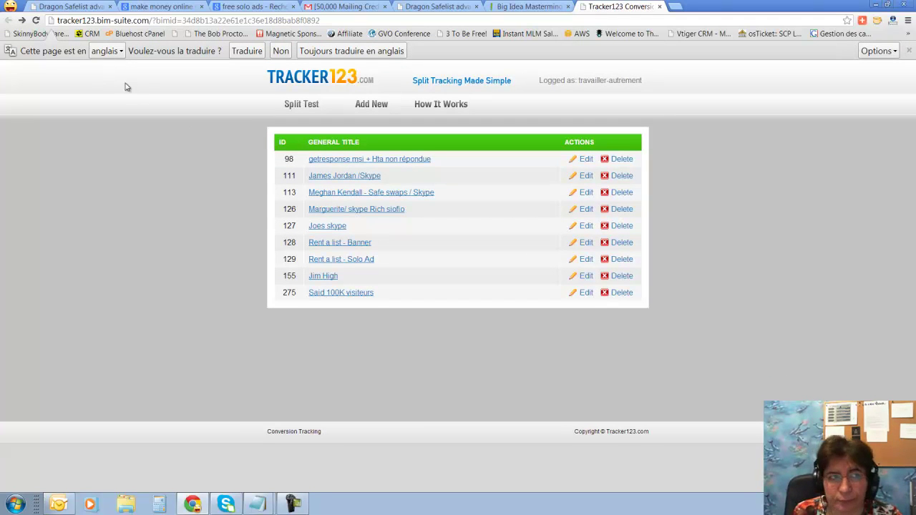
{"action": "left_click", "coordinate": [659, 6]}
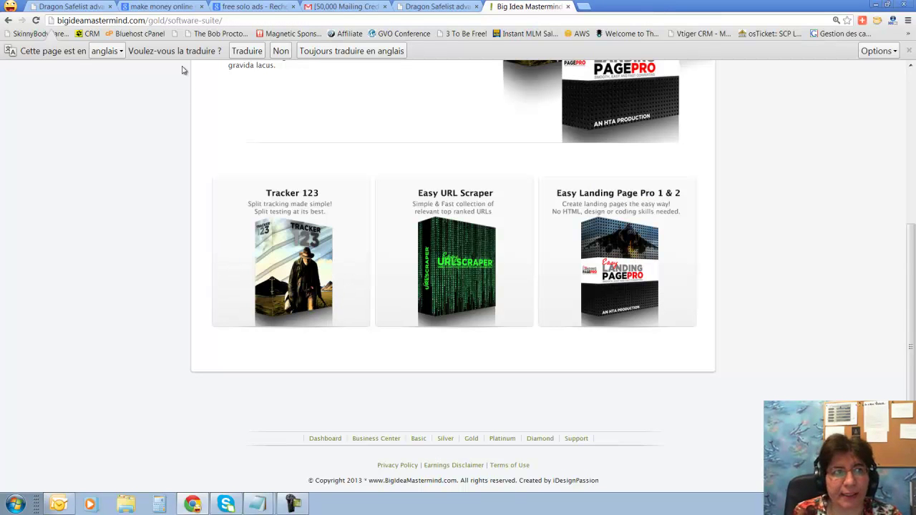
In the 'make money online' results, open the Learn to Earn Money Online – Genuine Sources page
{"action": "left_click", "coordinate": [71, 6]}
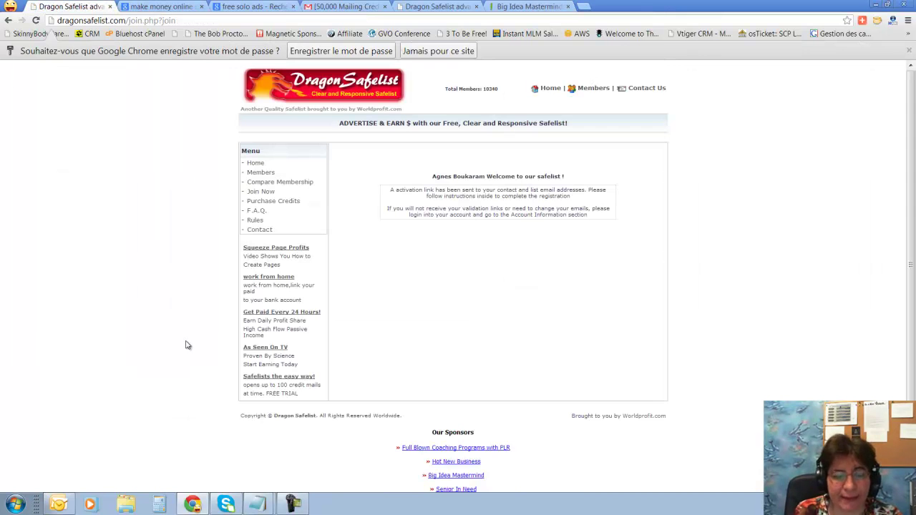
{"action": "left_click", "coordinate": [162, 7]}
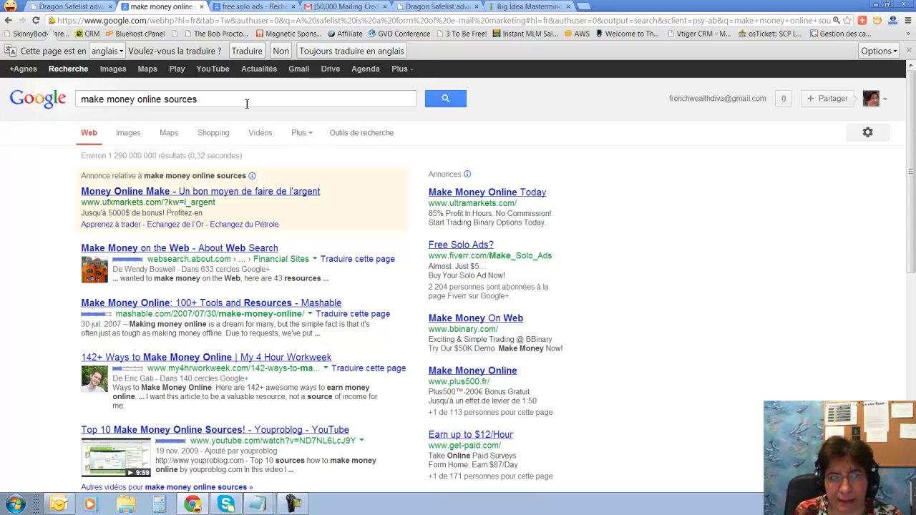
{"action": "scroll", "coordinate": [264, 238], "scroll_direction": "down", "scroll_amount": 4}
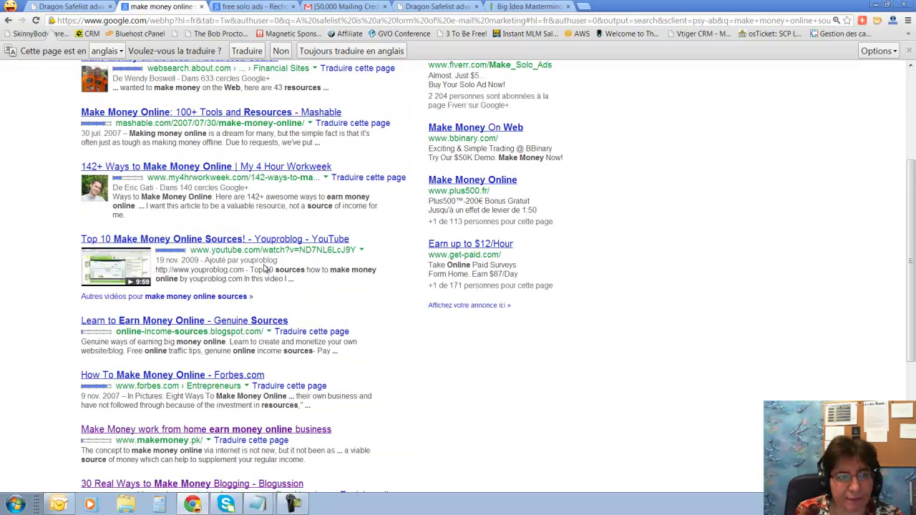
{"action": "scroll", "coordinate": [264, 266], "scroll_direction": "down", "scroll_amount": 1}
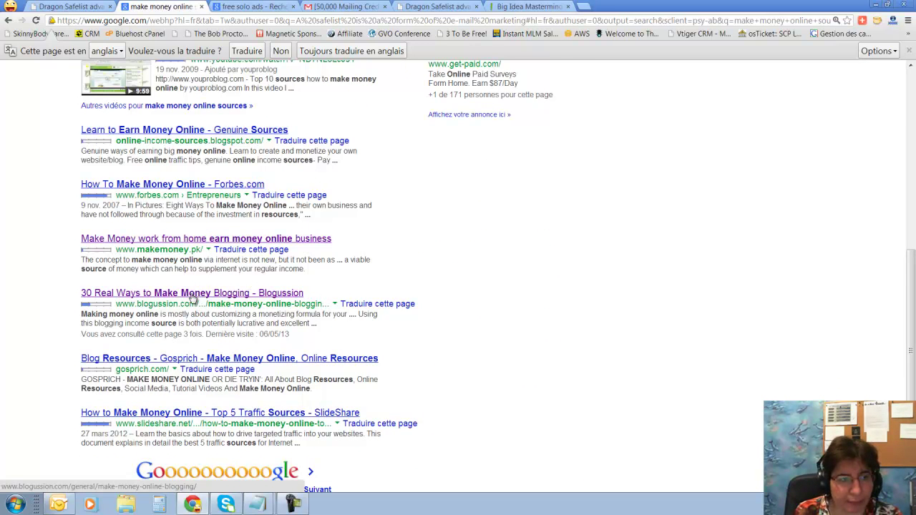
{"action": "scroll", "coordinate": [193, 300], "scroll_direction": "down", "scroll_amount": 1}
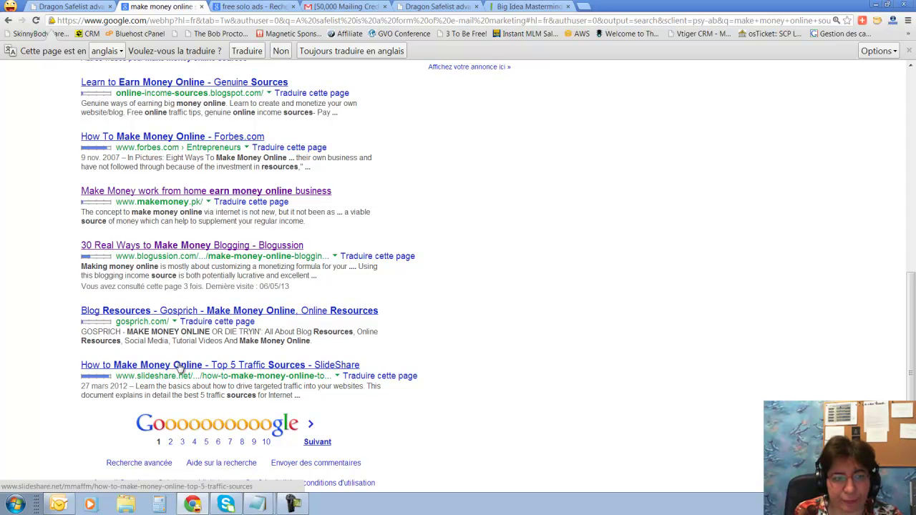
{"action": "scroll", "coordinate": [196, 242], "scroll_direction": "up", "scroll_amount": 1}
{"action": "scroll", "coordinate": [196, 244], "scroll_direction": "up", "scroll_amount": 2}
{"action": "left_click", "coordinate": [179, 226]}
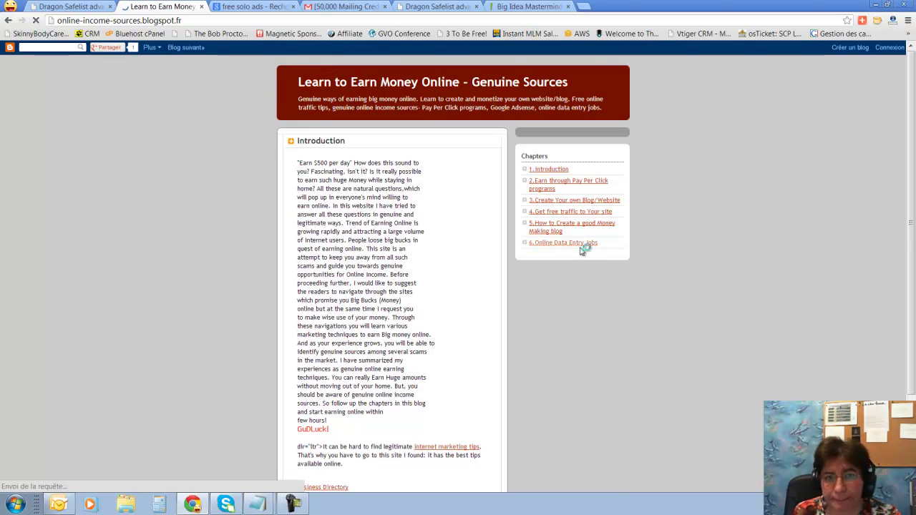
Return to the 'free solo ads' results and bring the Notepad search-phrase notes forward
{"action": "scroll", "coordinate": [580, 254], "scroll_direction": "down", "scroll_amount": 3}
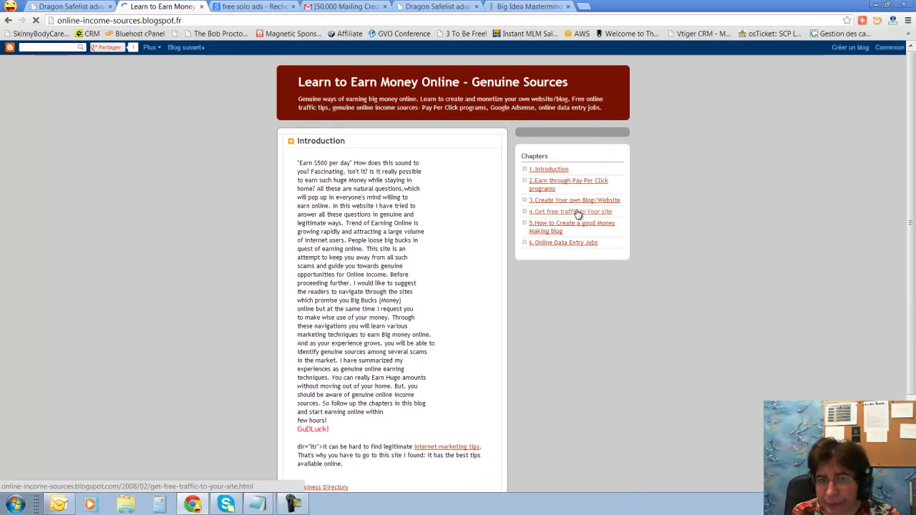
{"action": "left_click", "coordinate": [244, 6]}
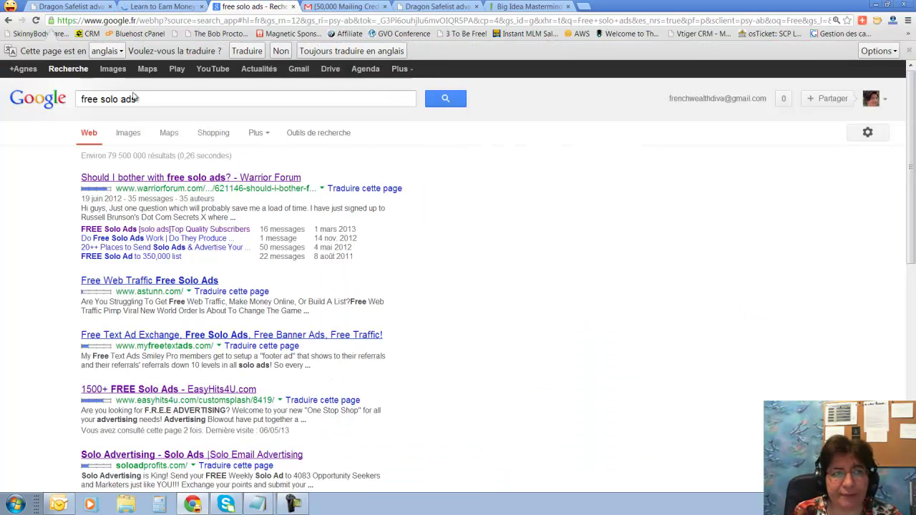
{"action": "mouse_move", "coordinate": [259, 505]}
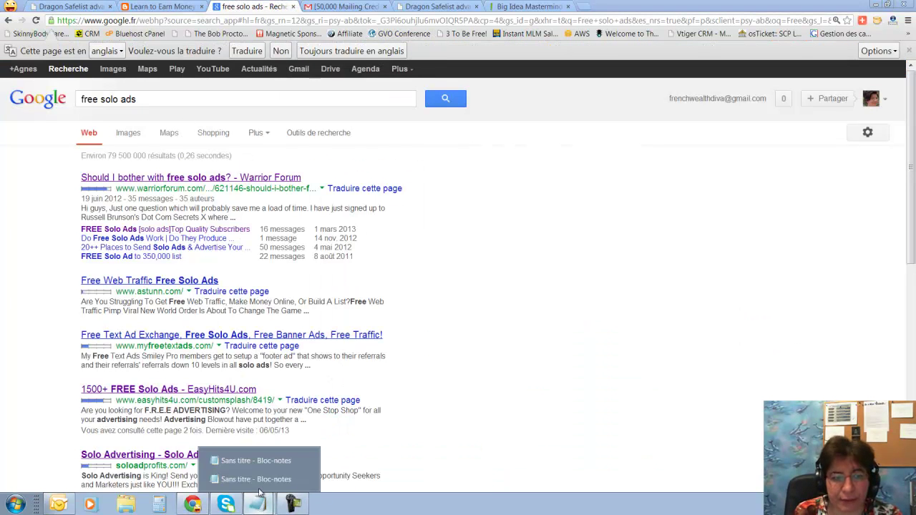
{"action": "left_click", "coordinate": [258, 479]}
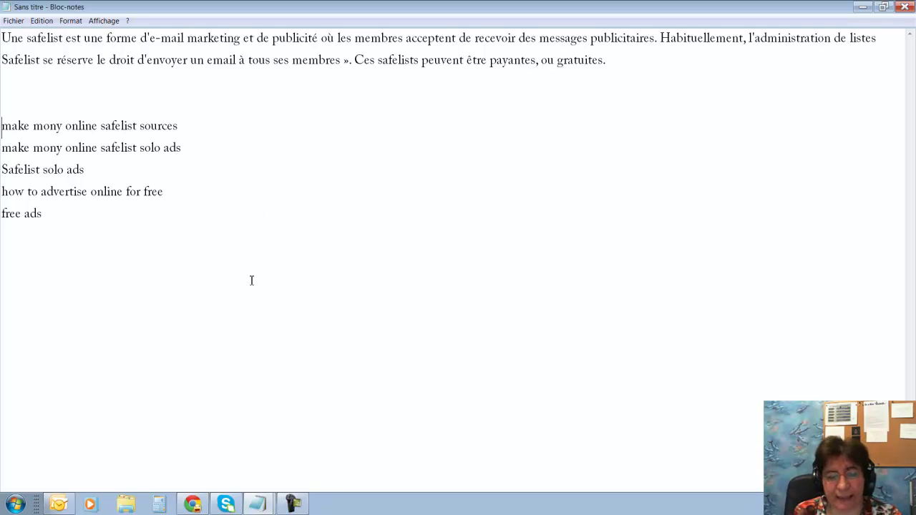
Bring the 'free solo ads' Google results back in front of the Notepad keyword list
{"action": "left_click", "coordinate": [192, 504]}
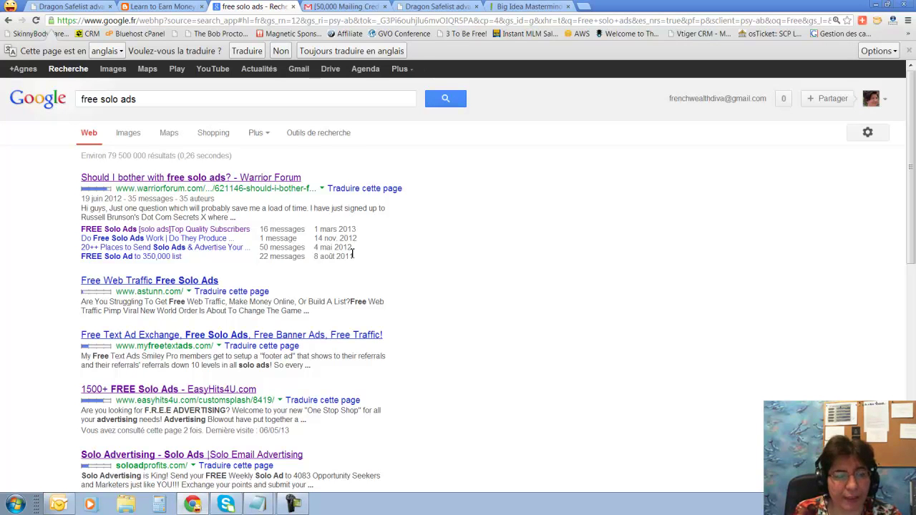
{"action": "scroll", "coordinate": [352, 255], "scroll_direction": "down", "scroll_amount": 2}
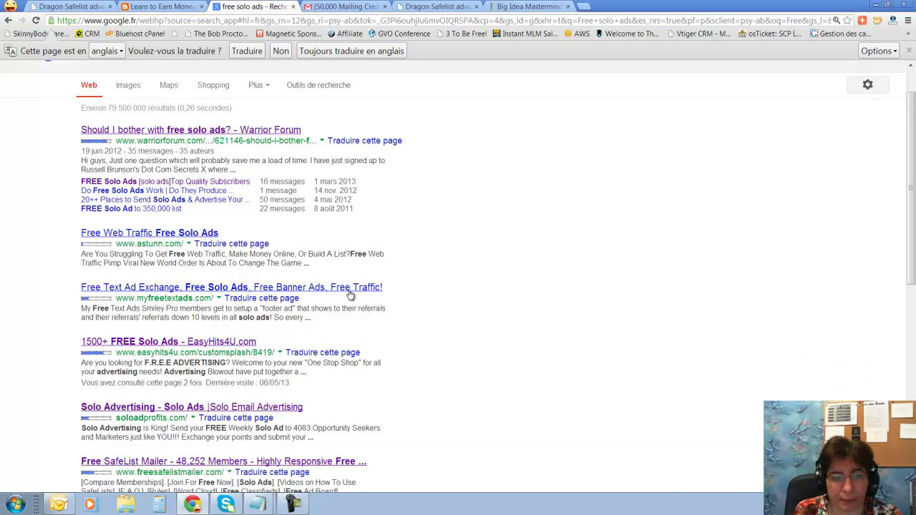
{"action": "scroll", "coordinate": [351, 294], "scroll_direction": "up", "scroll_amount": 2}
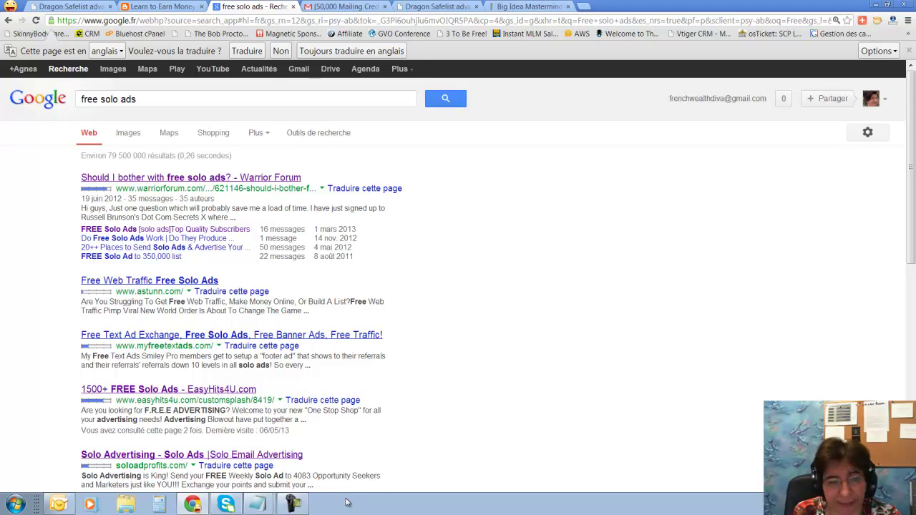
{"action": "mouse_move", "coordinate": [291, 509]}
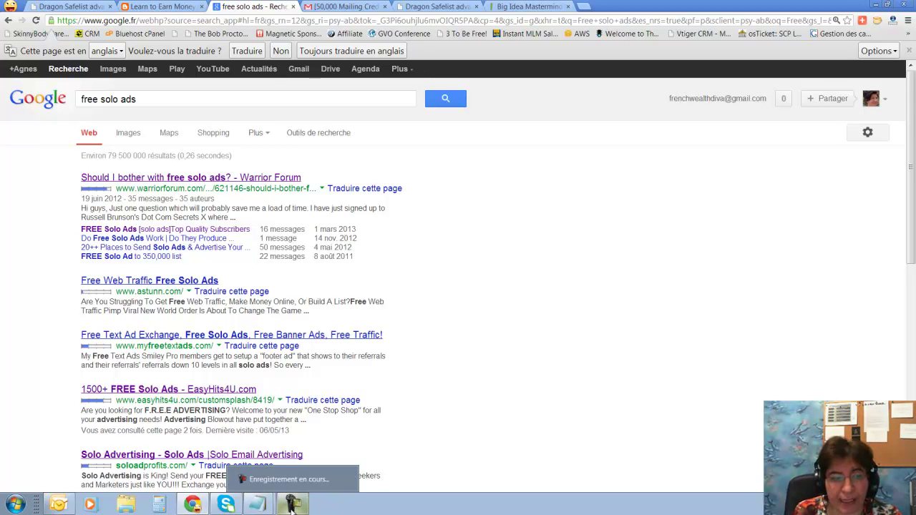